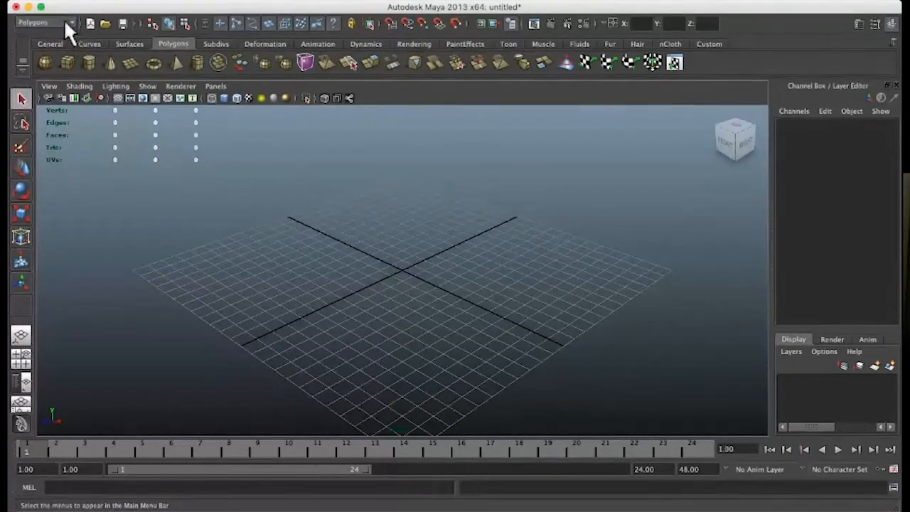
- In the Polygons menu set, create a sphere at about X -9.7, Z 9.1 and a cube at about X -8.6, Z 3.3
key("F2")
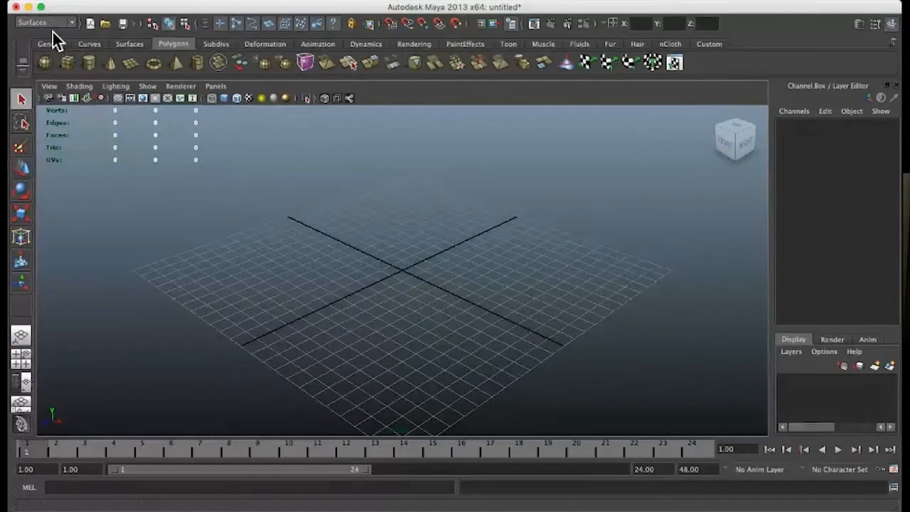
key("F2")
left_click(44, 56)
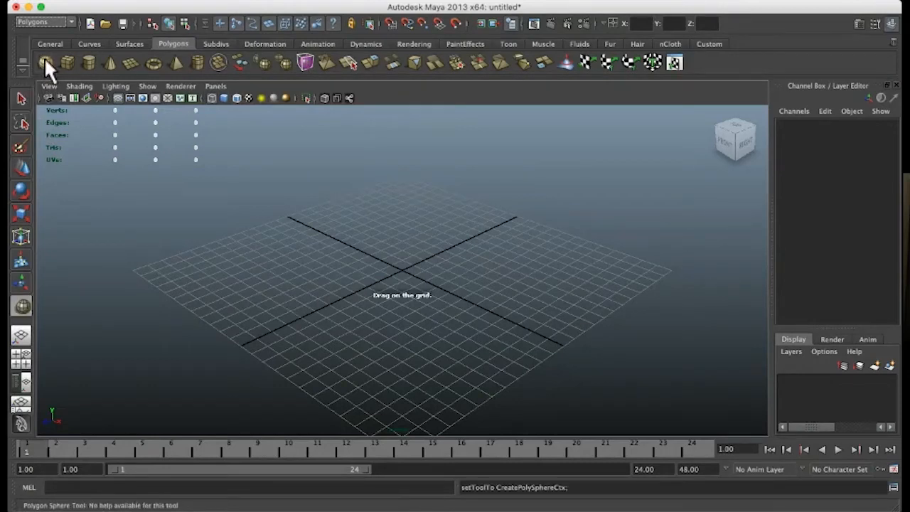
left_click_drag(193, 267, 233, 272)
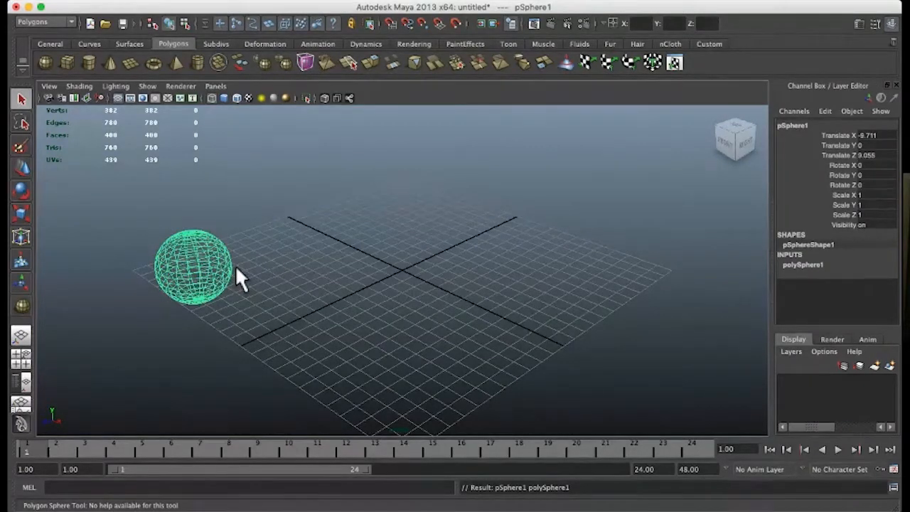
left_click(68, 61)
left_click_drag(245, 245, 295, 177)
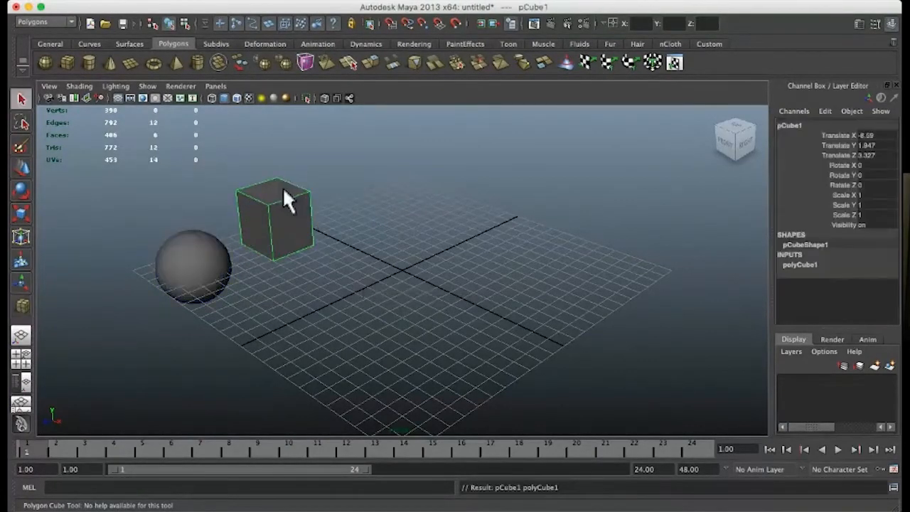
- Create a polygon cylinder at about X -9.6, Z -2.9 and a polygon cone at about X -10.3, Z -8.2
left_click(89, 63)
left_click(342, 215)
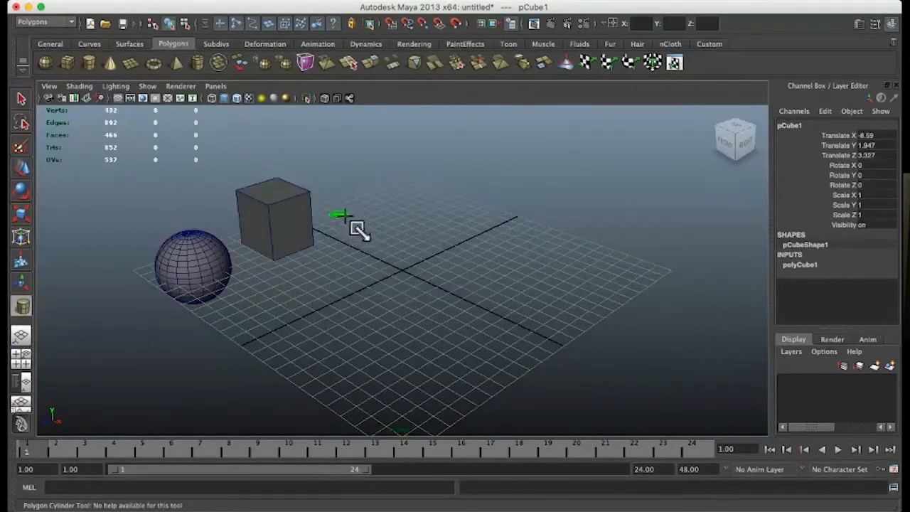
left_click_drag(353, 224, 366, 234)
left_click_drag(362, 199, 353, 135)
left_click(110, 65)
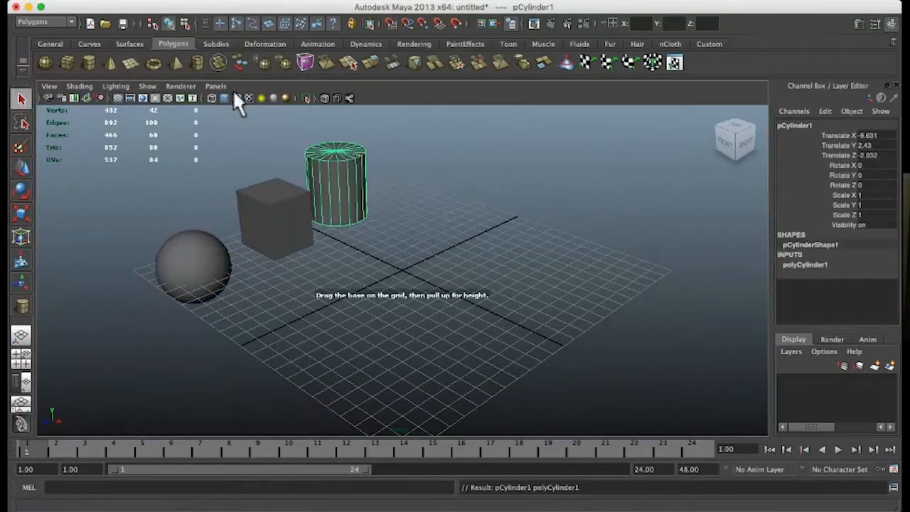
left_click_drag(384, 193, 391, 111)
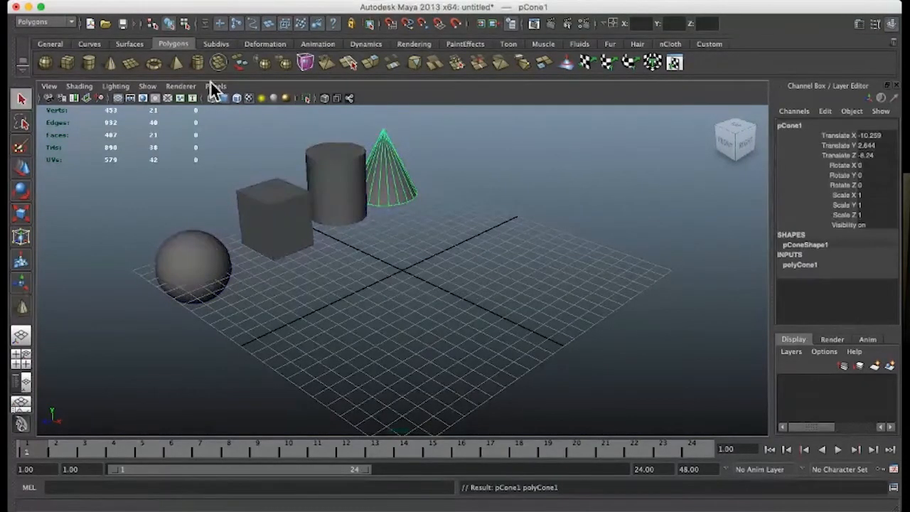
- Create a polygon plane in front of the cone and a torus beside it on the grid
left_click(130, 63)
left_click_drag(449, 194, 541, 255)
left_click(154, 63)
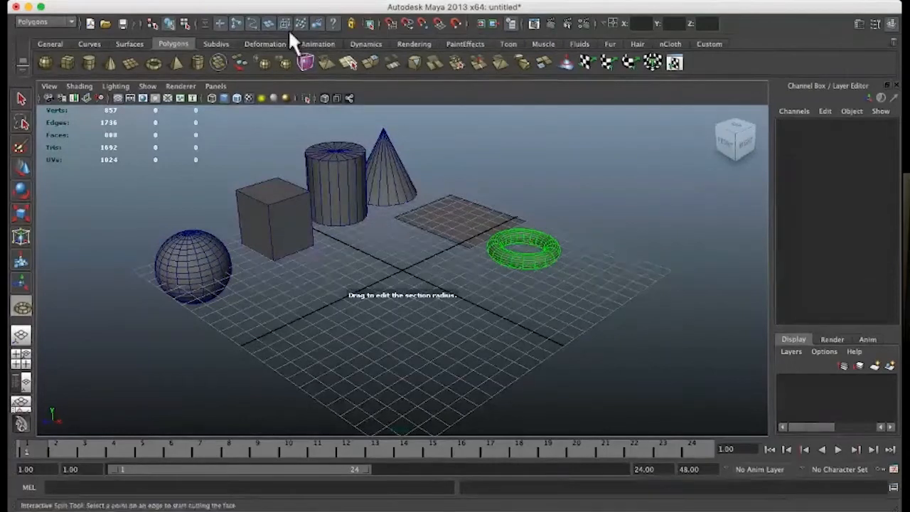
- Create a polygon pyramid near the grid corner beyond the torus and a pipe in front of the pyramid
left_click(177, 63)
left_click_drag(592, 275, 620, 295)
left_click(199, 62)
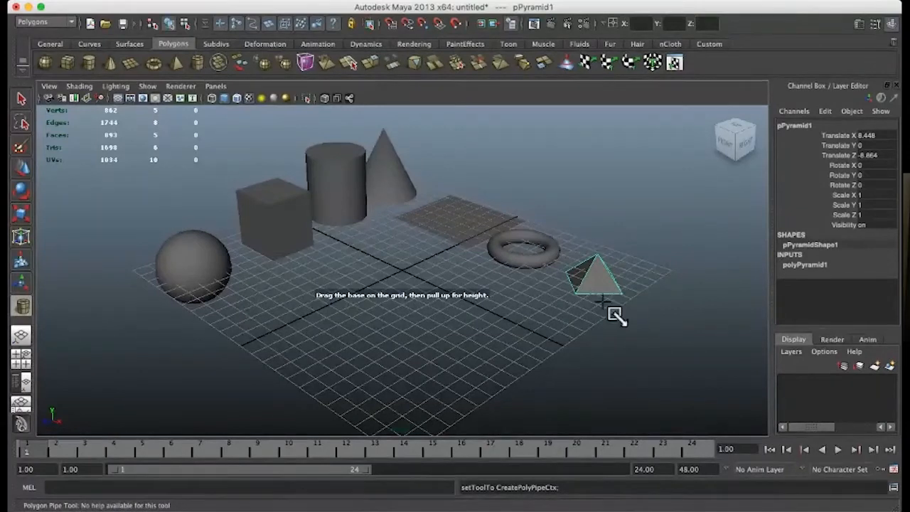
left_click_drag(556, 314, 578, 270)
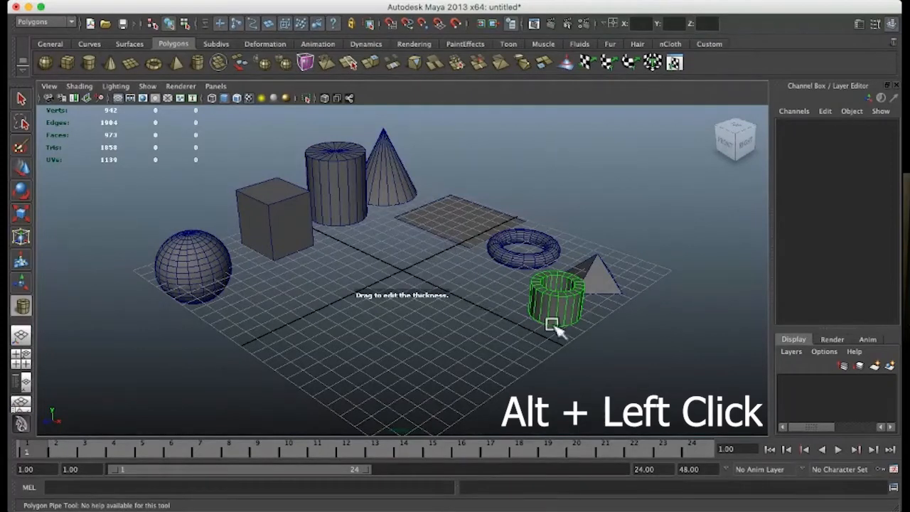
- Examine the arranged primitives on the grid from several angles, both close up and from farther away
left_click_drag(502, 321, 552, 335, "alt")
left_click_drag(300, 335, 375, 306, "alt")
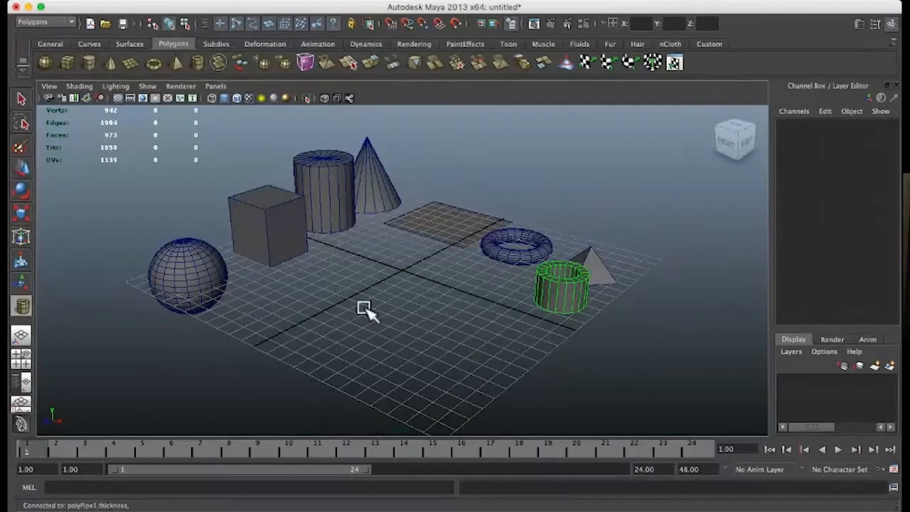
middle_click_drag(363, 308, 346, 287, "alt")
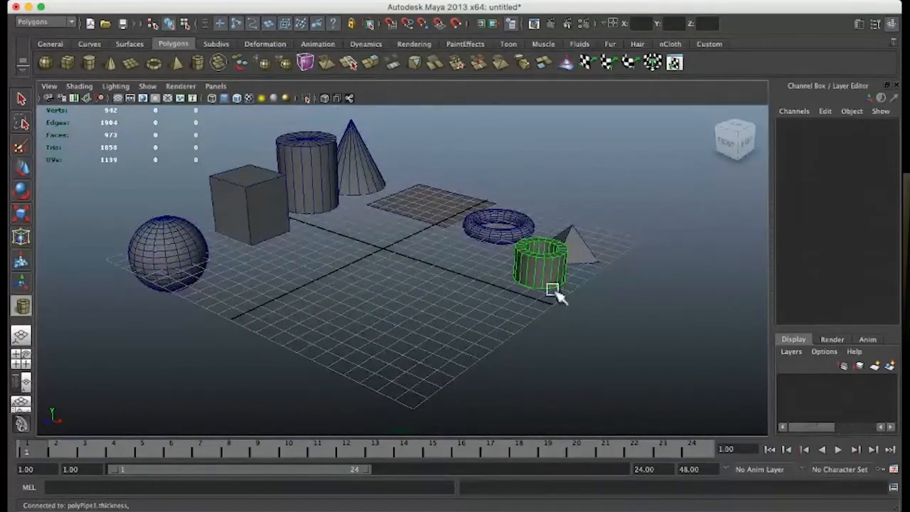
scroll(384, 304, "down", 3)
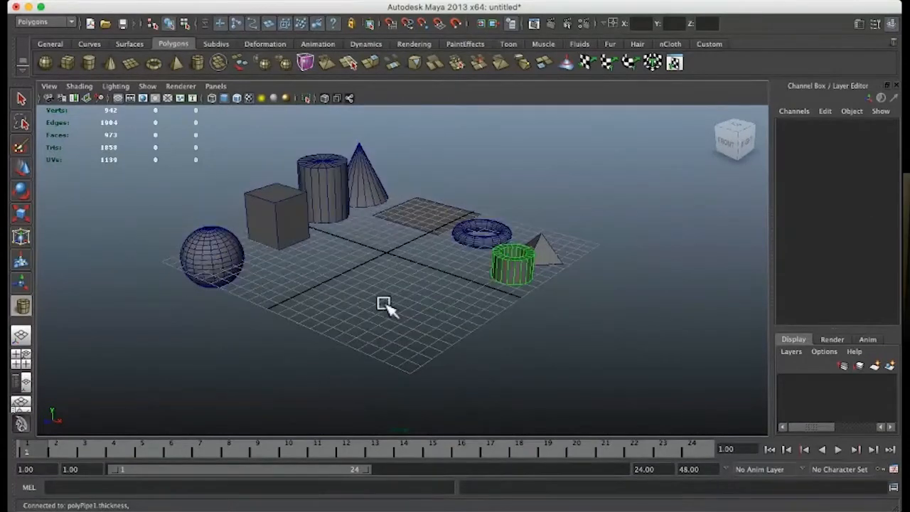
scroll(384, 304, "up", 3)
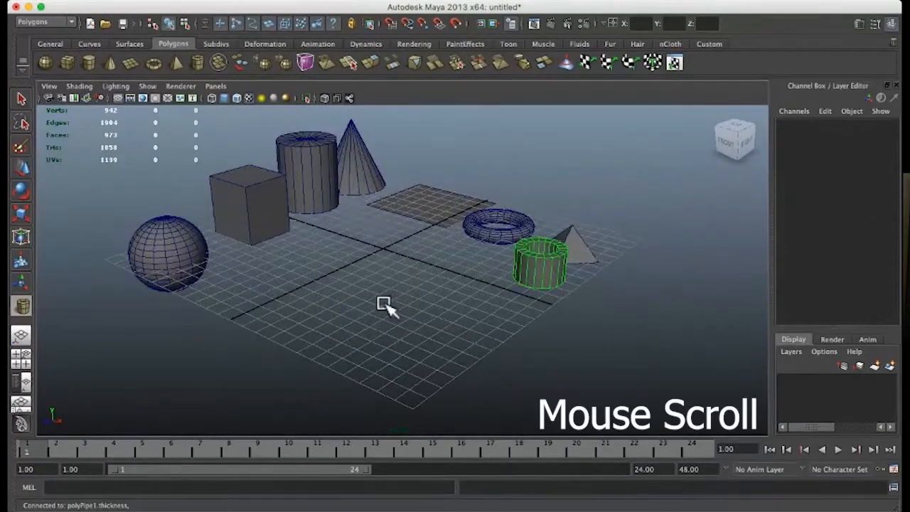
scroll(384, 304, "up", 1)
scroll(384, 304, "down", 4)
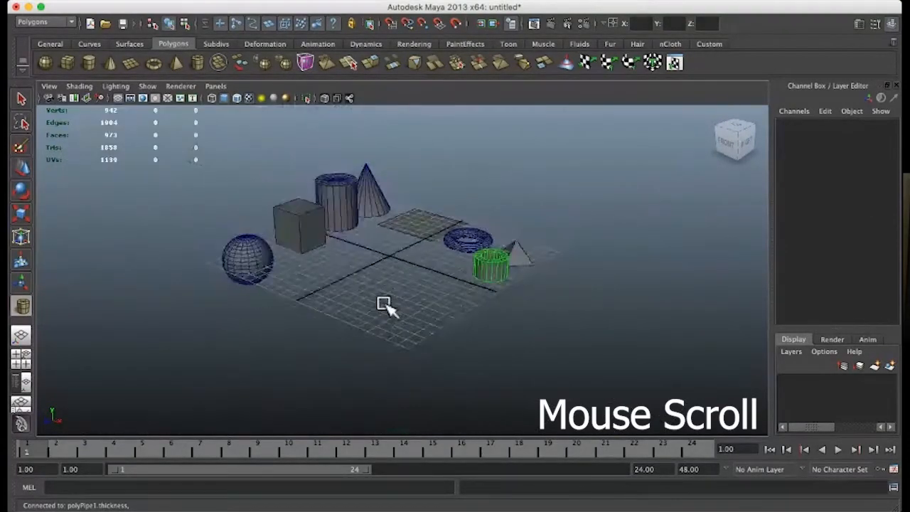
scroll(384, 304, "up", 3)
scroll(384, 304, "down", 3)
scroll(384, 304, "up", 4)
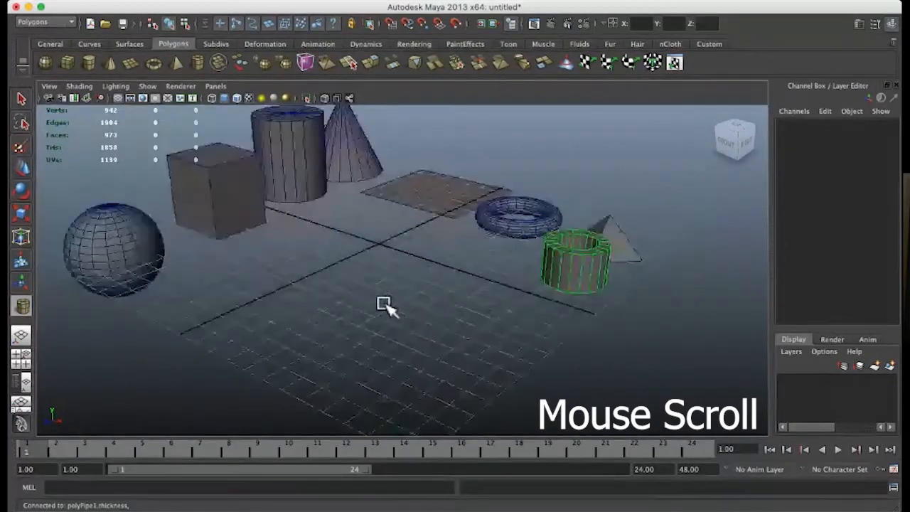
scroll(384, 304, "down", 4)
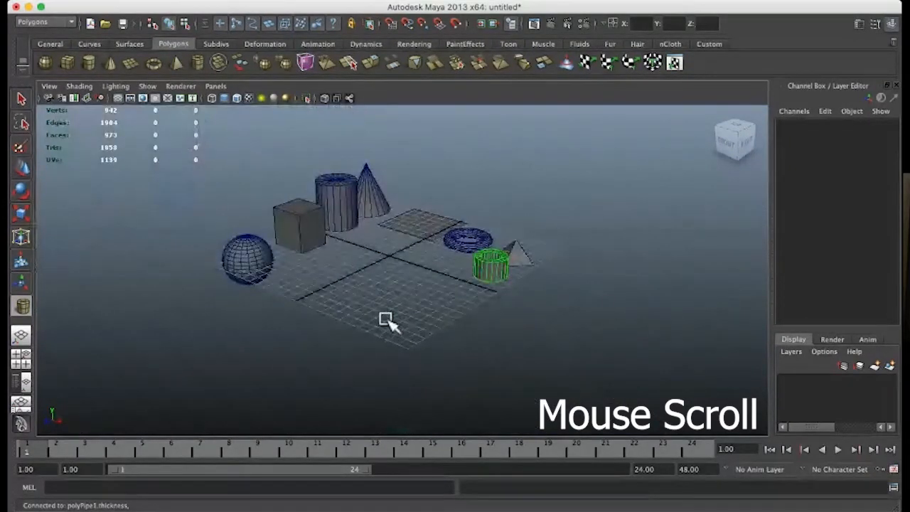
left_click_drag(402, 324, 405, 300, "alt")
scroll(411, 290, "up", 2)
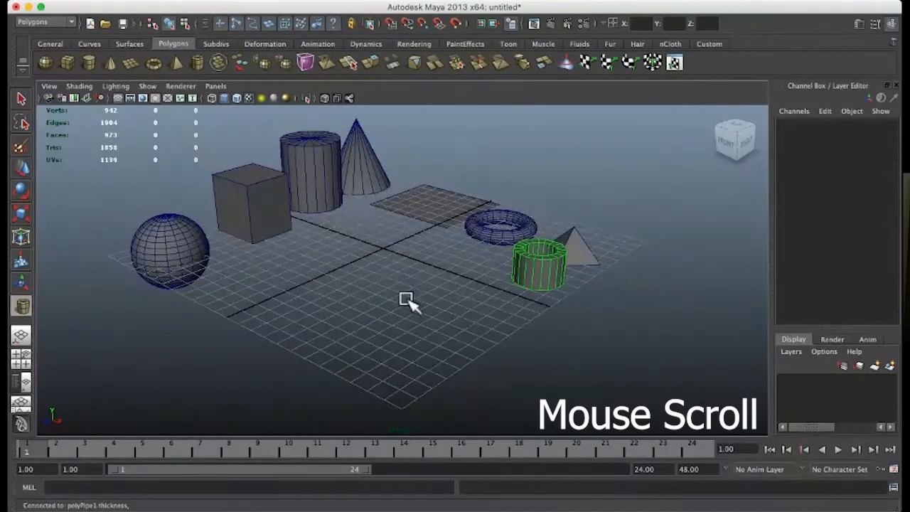
scroll(406, 300, "up", 2)
scroll(406, 300, "down", 4)
scroll(406, 300, "up", 4)
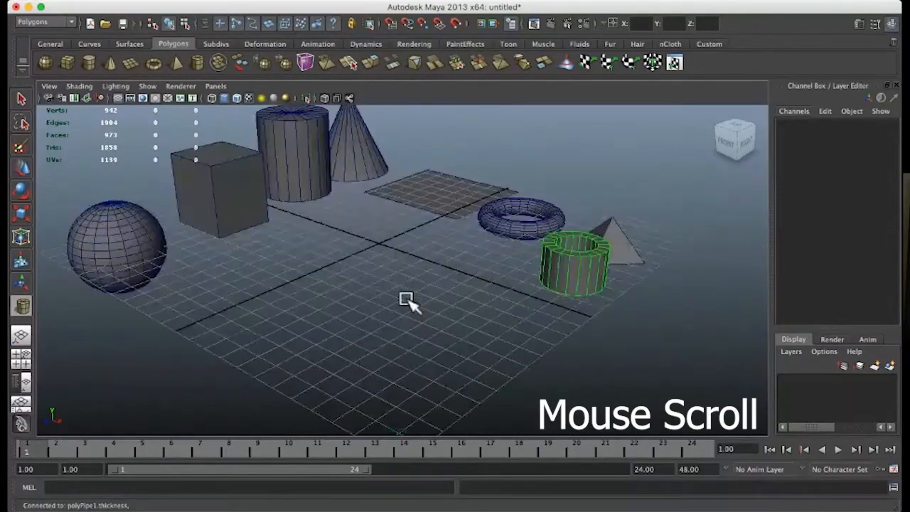
scroll(406, 300, "down", 3)
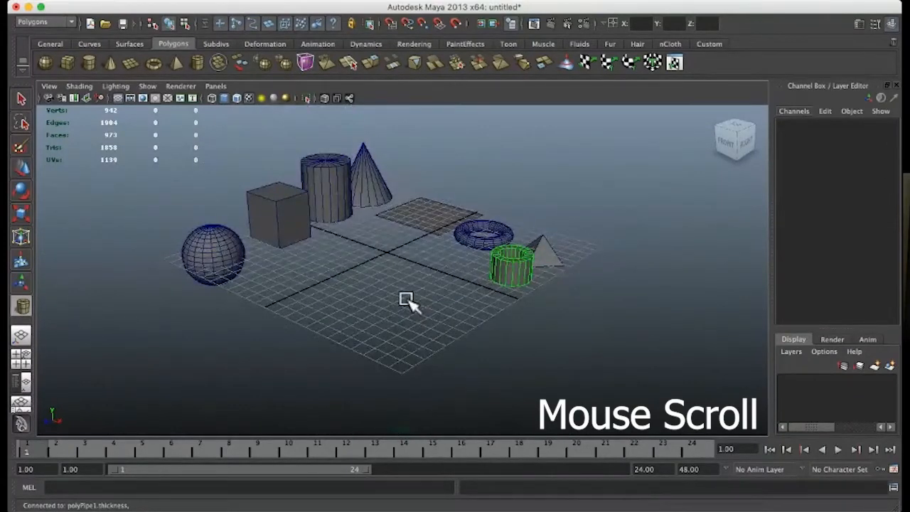
scroll(406, 300, "up", 2)
scroll(406, 300, "down", 2)
scroll(406, 300, "up", 2)
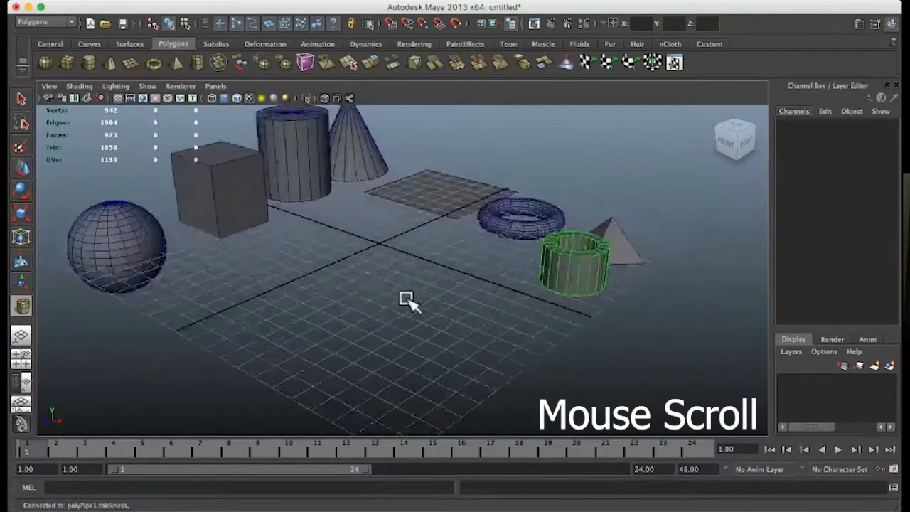
scroll(406, 301, "down", 3)
scroll(406, 300, "up", 2)
scroll(406, 300, "down", 3)
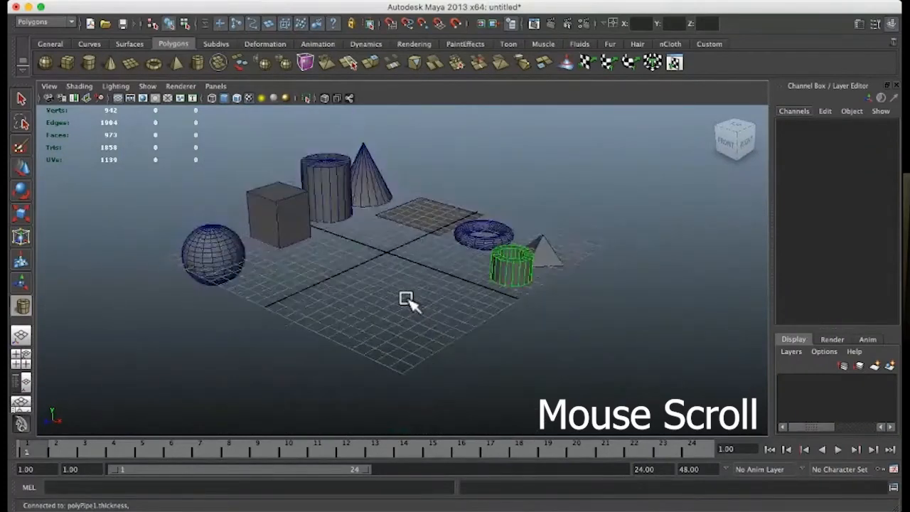
scroll(406, 300, "up", 3)
scroll(406, 300, "down", 1)
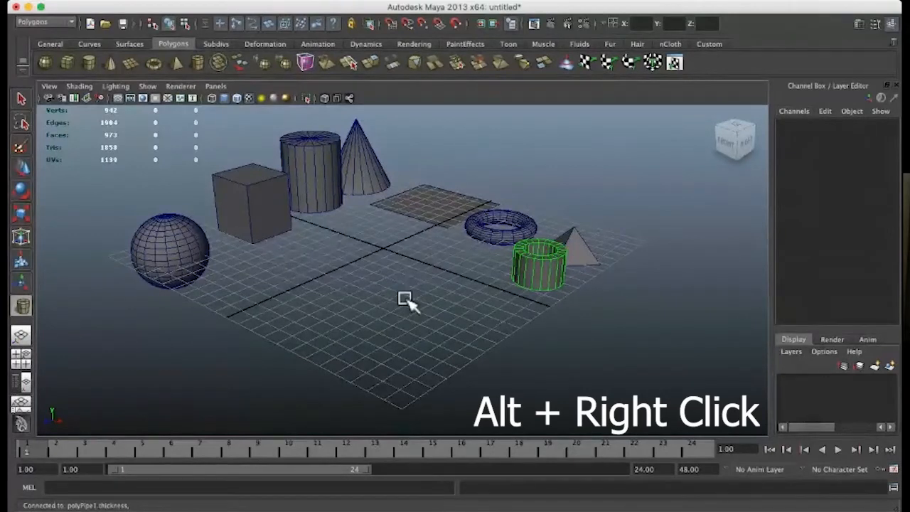
right_click_drag(406, 301, 354, 314, "alt")
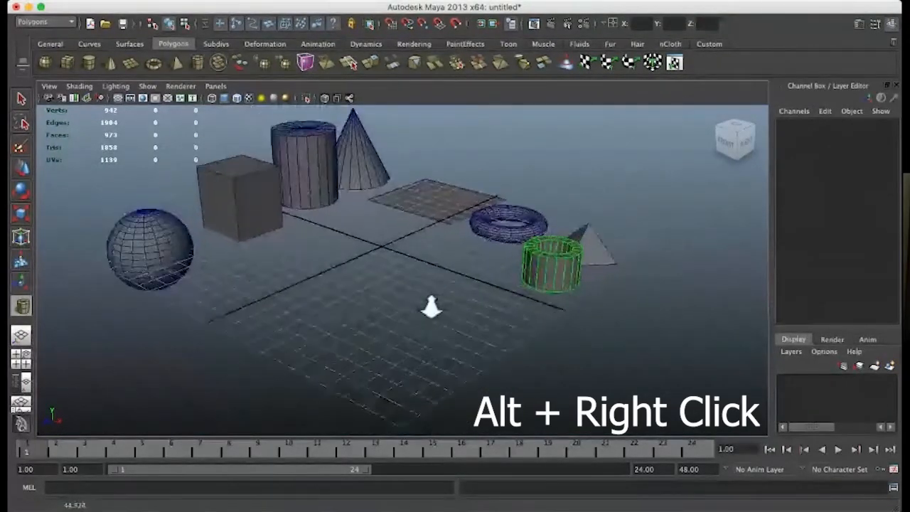
right_click_drag(442, 307, 386, 313, "alt")
right_click_drag(443, 303, 375, 321, "alt")
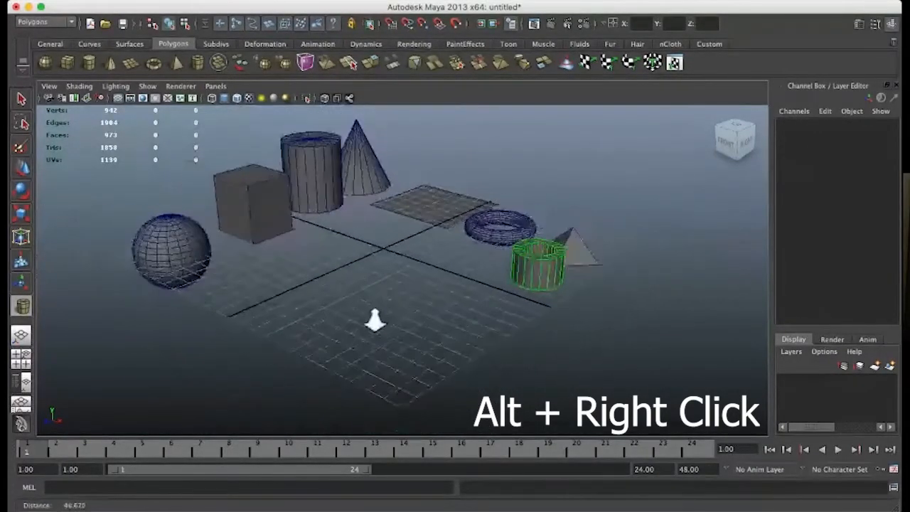
right_click_drag(453, 306, 330, 307, "alt")
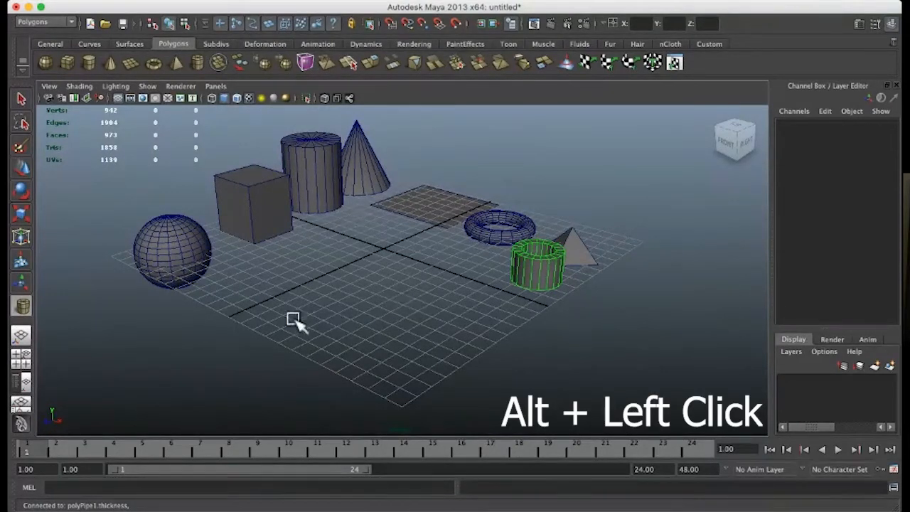
mouse_move(334, 326)
left_mouse_down("alt")
mouse_move(296, 335)
mouse_move(292, 325)
mouse_move(293, 346)
mouse_move(337, 339)
mouse_move(343, 321)
mouse_move(329, 307)
mouse_move(317, 328)
left_mouse_up("alt")
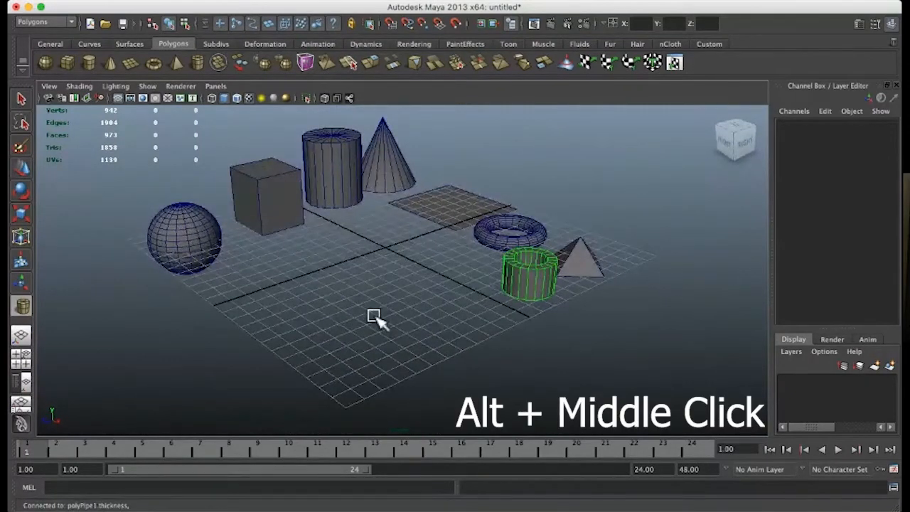
mouse_move(371, 316)
middle_mouse_down("alt")
mouse_move(349, 325)
mouse_move(429, 296)
mouse_move(476, 329)
mouse_move(358, 320)
mouse_move(382, 325)
mouse_move(369, 324)
middle_mouse_up("alt")
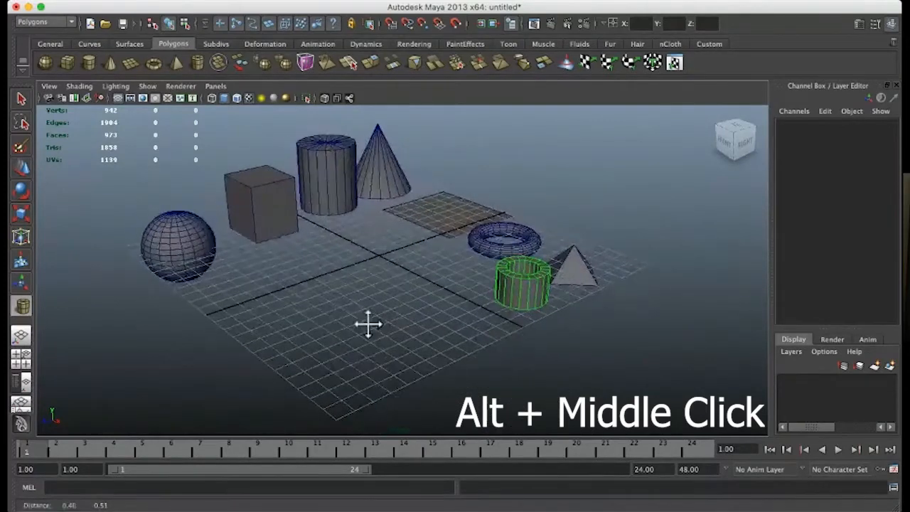
mouse_move(377, 319)
right_mouse_down("alt")
mouse_move(448, 309)
mouse_move(366, 319)
mouse_move(402, 321)
mouse_move(403, 310)
mouse_move(376, 311)
right_mouse_up("alt")
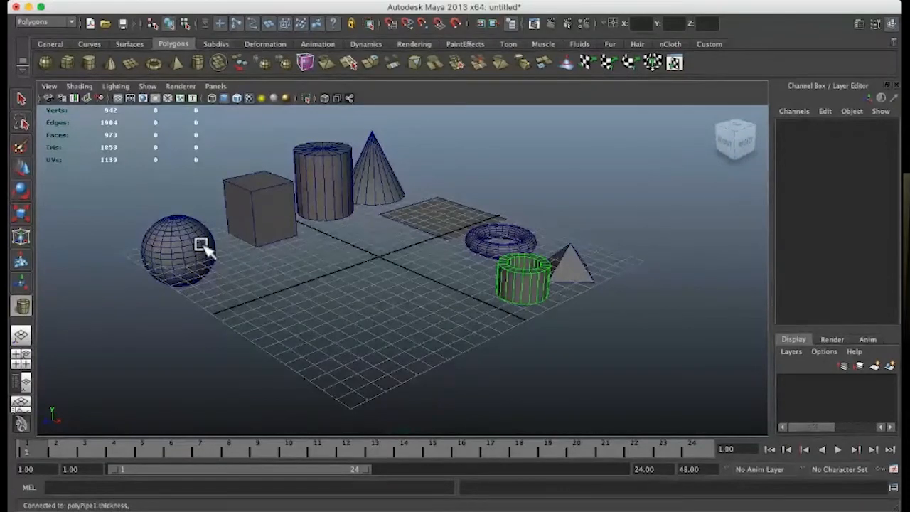
- Select individual primitives in turn with the Select tool, including the pyramid, cylinder and cone, finishing with the cube
key("q")
left_click(569, 263)
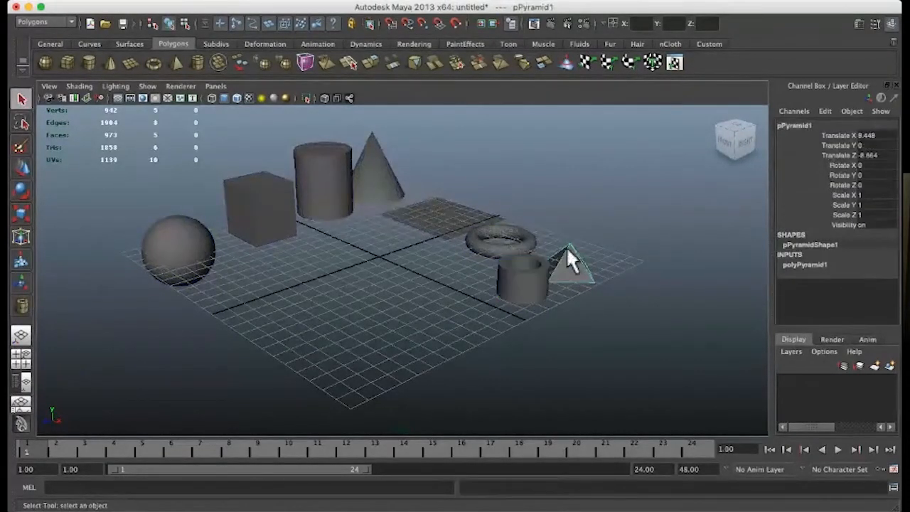
left_click(474, 227)
left_click(274, 196)
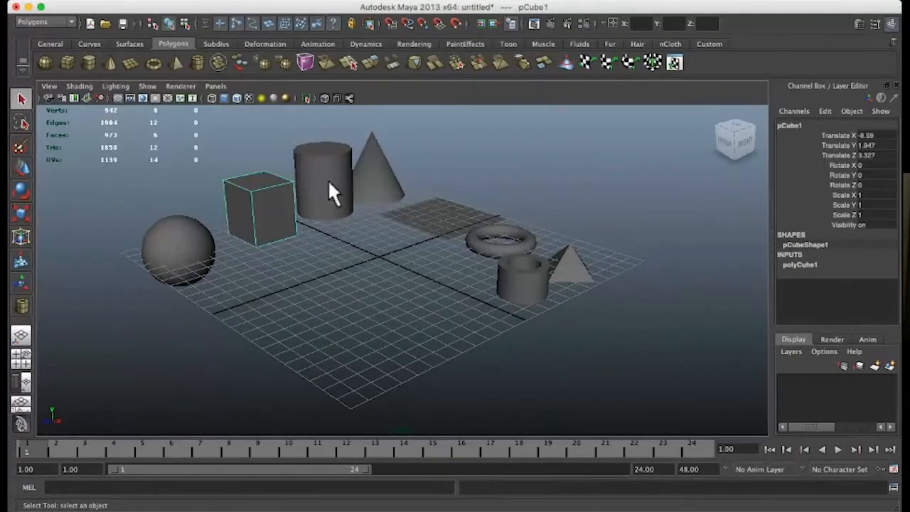
left_click(329, 180)
left_click(370, 174)
left_click(268, 205)
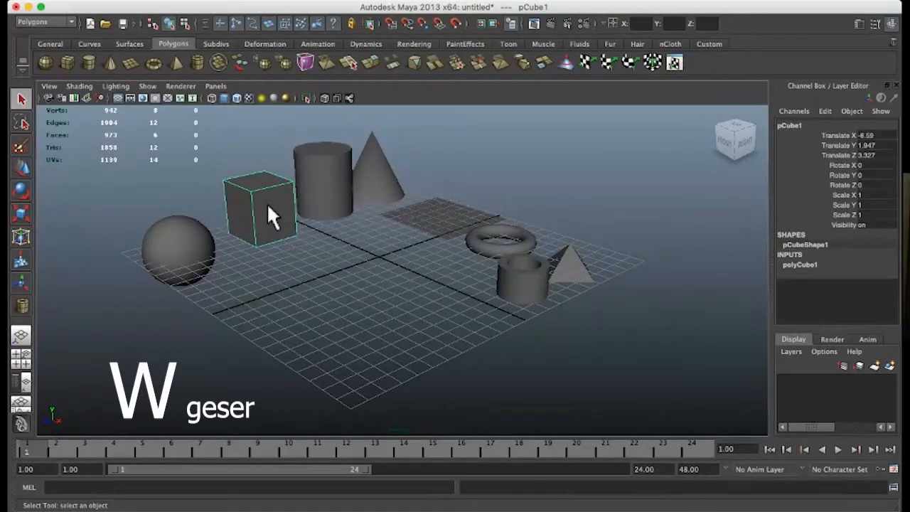
- Move the selected cube slightly along its Y axis to a Translate Y of 1.952
key("w")
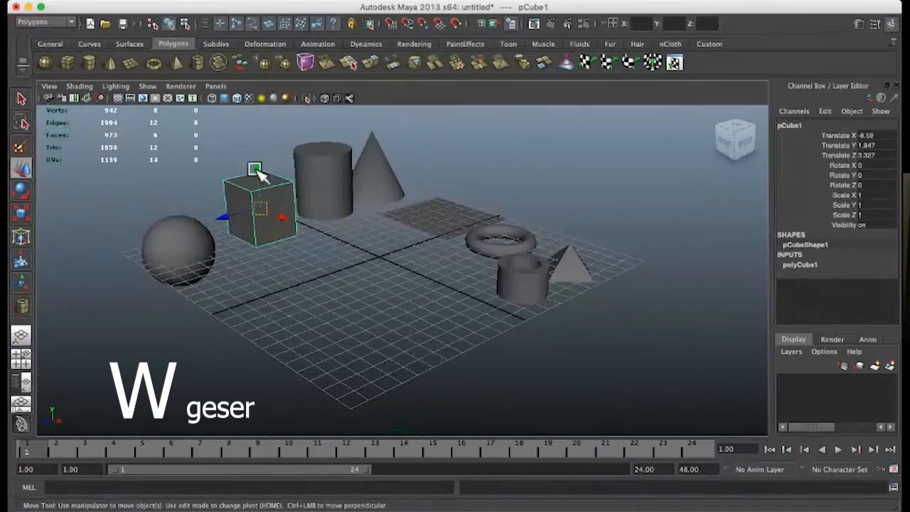
mouse_move(261, 173)
left_mouse_down()
mouse_move(258, 130)
mouse_move(246, 141)
mouse_move(248, 172)
mouse_move(244, 128)
mouse_move(250, 175)
left_mouse_up()
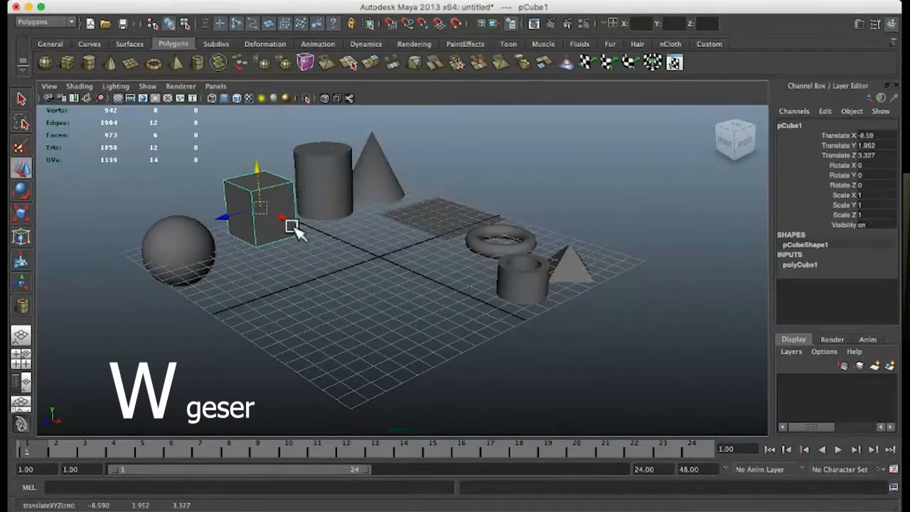
left_click_drag(311, 271, 349, 274, "alt")
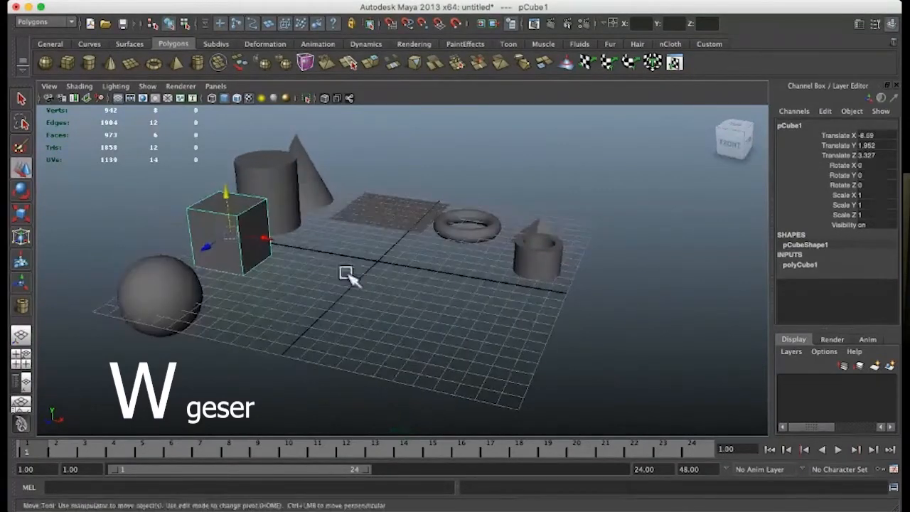
- Move the cube along its X and Z axes to a Translate X of -10.339 and Translate Z of 2.558
left_click_drag(268, 239, 375, 290)
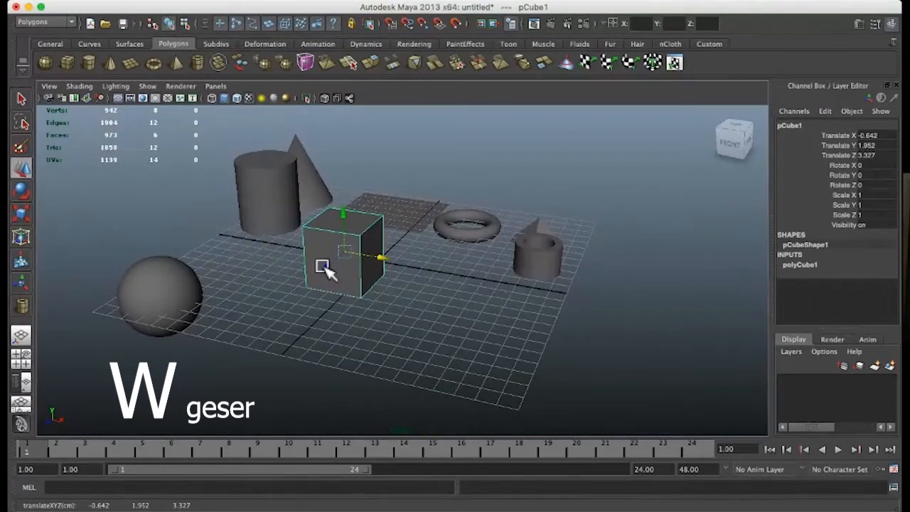
mouse_move(323, 268)
left_mouse_down()
mouse_move(422, 192)
mouse_move(315, 300)
mouse_move(398, 222)
mouse_move(323, 281)
mouse_move(407, 200)
mouse_move(325, 264)
mouse_move(345, 250)
mouse_move(331, 258)
left_mouse_up()
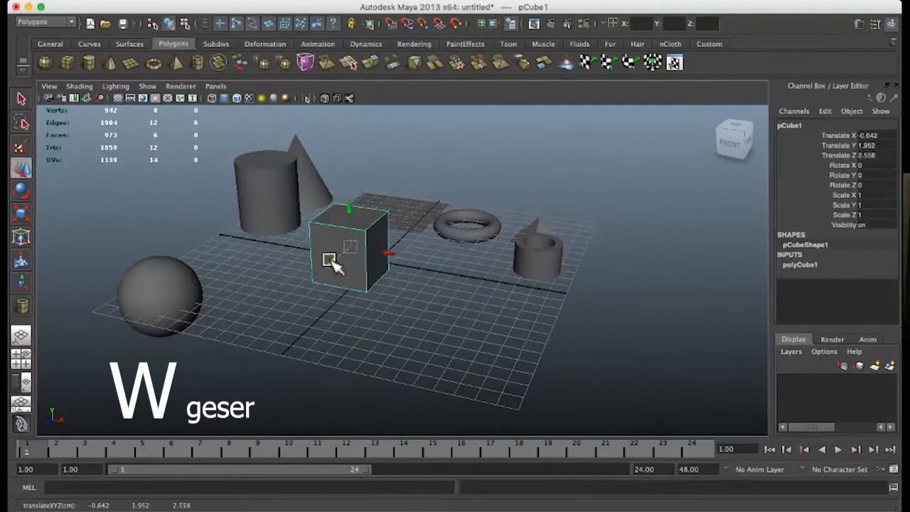
left_click_drag(394, 259, 248, 244)
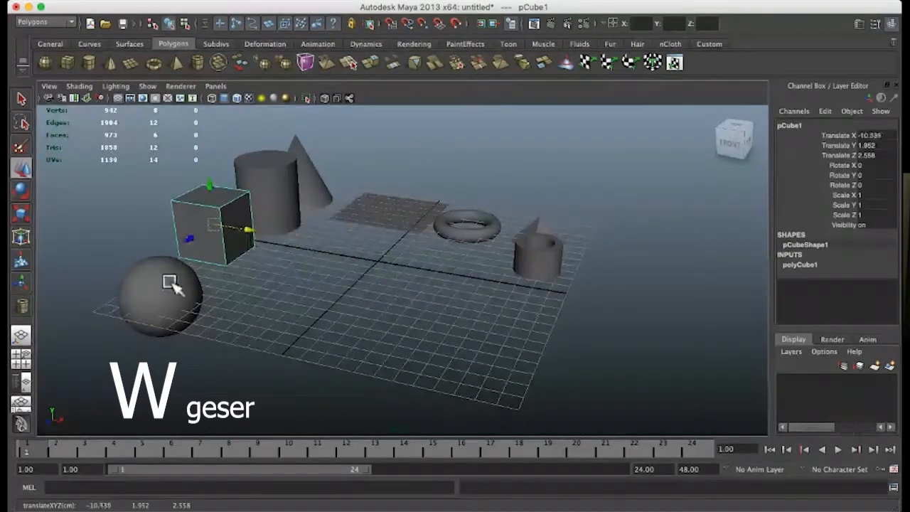
- Raise the sphere to a Translate Y of 2.171 and slide the cylinder along X to a Translate X of -9.919
left_click(149, 290)
left_click_drag(149, 290, 149, 219)
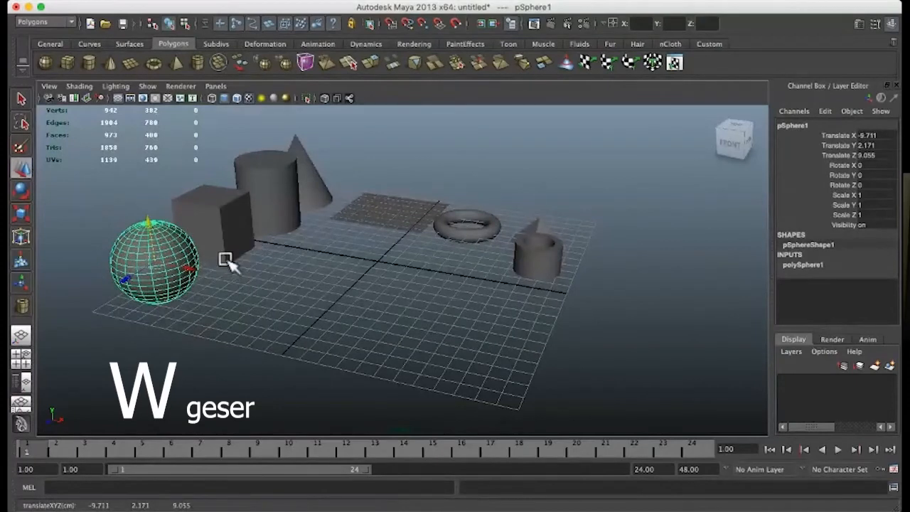
left_click(306, 197)
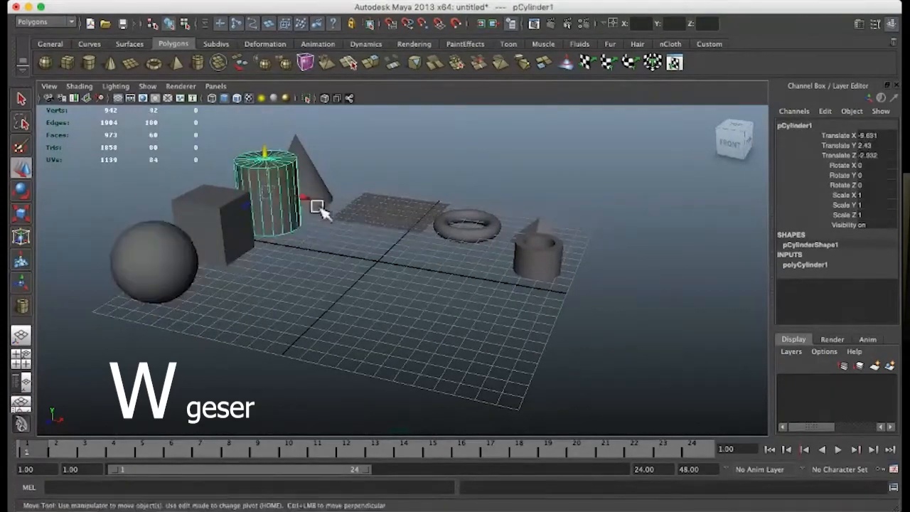
left_click_drag(313, 197, 349, 175)
- Slide the cone along X to a Translate X of -9.062 and activate the Rotate tool on it
left_click(302, 163)
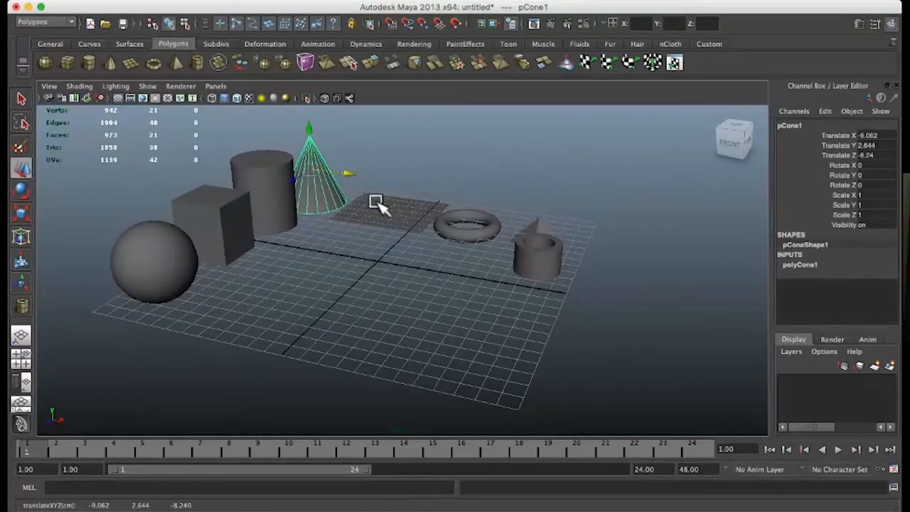
left_click(400, 211)
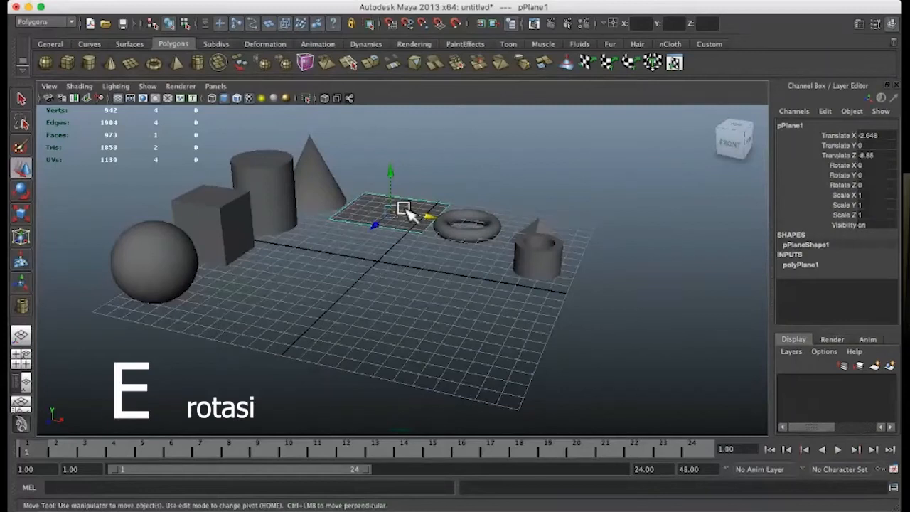
left_click(314, 158)
key("e")
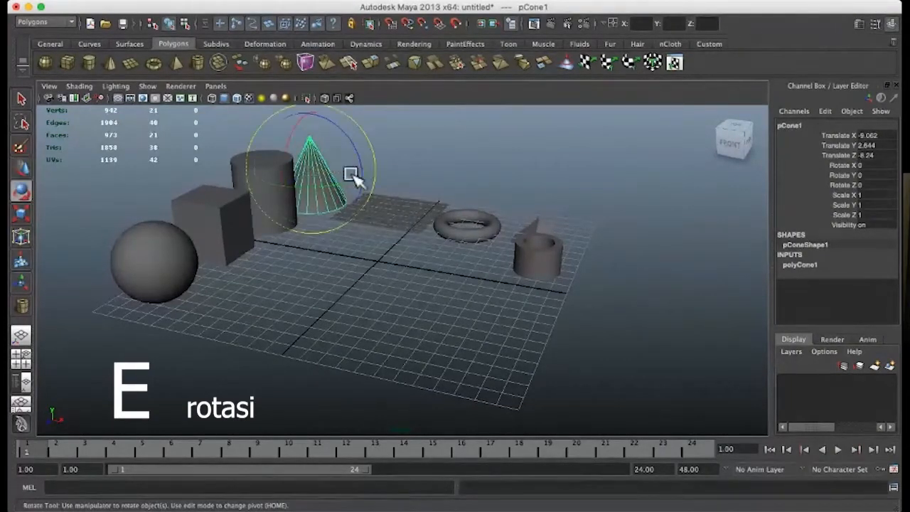
- Tilt the cylinder about its X axis to about 70 degrees, bring it back near upright, and undo the remaining rotation
left_click(490, 219)
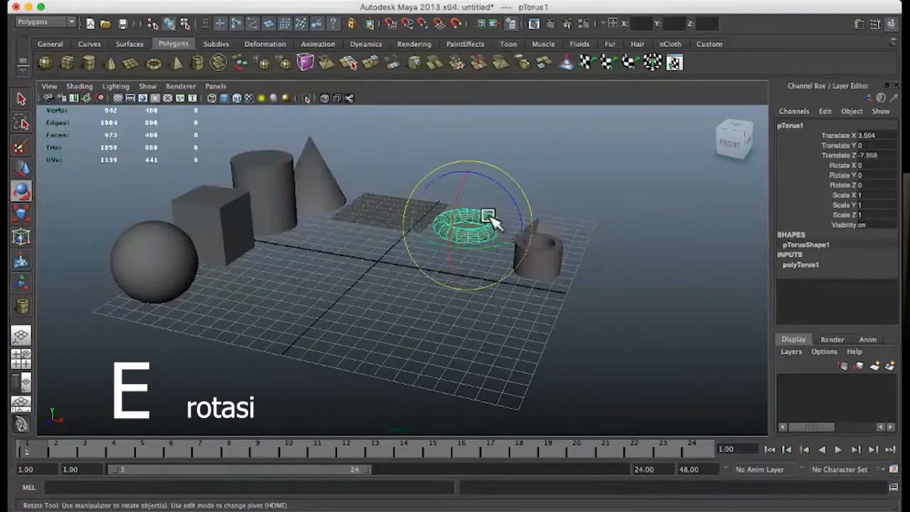
left_click(269, 203)
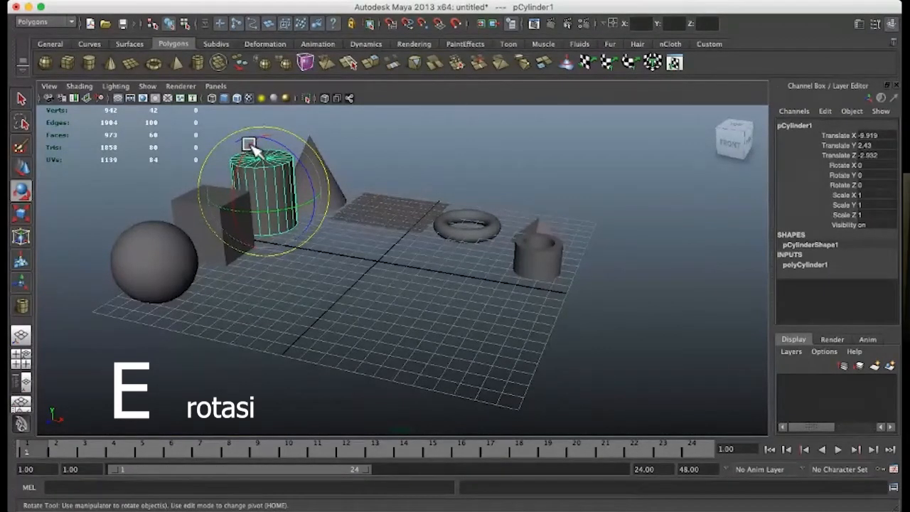
left_click_drag(251, 147, 248, 151)
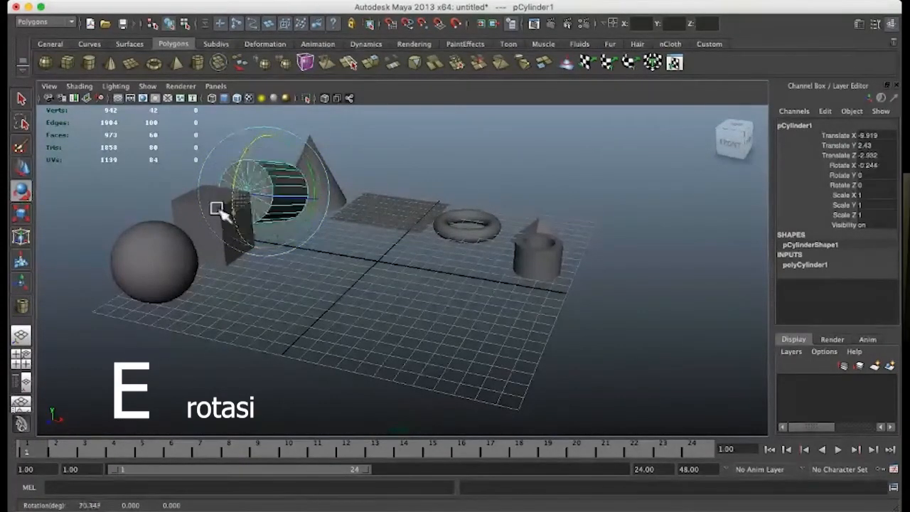
left_click_drag(220, 213, 239, 166)
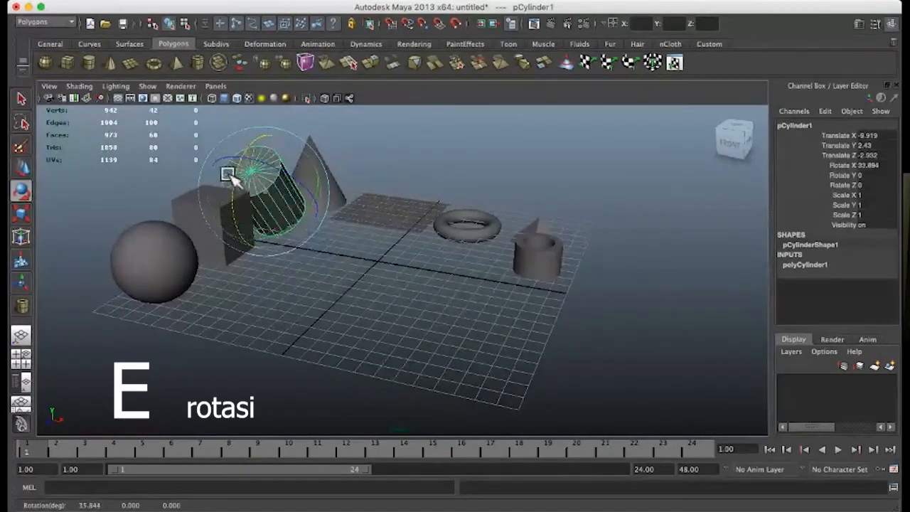
left_click_drag(246, 144, 239, 151)
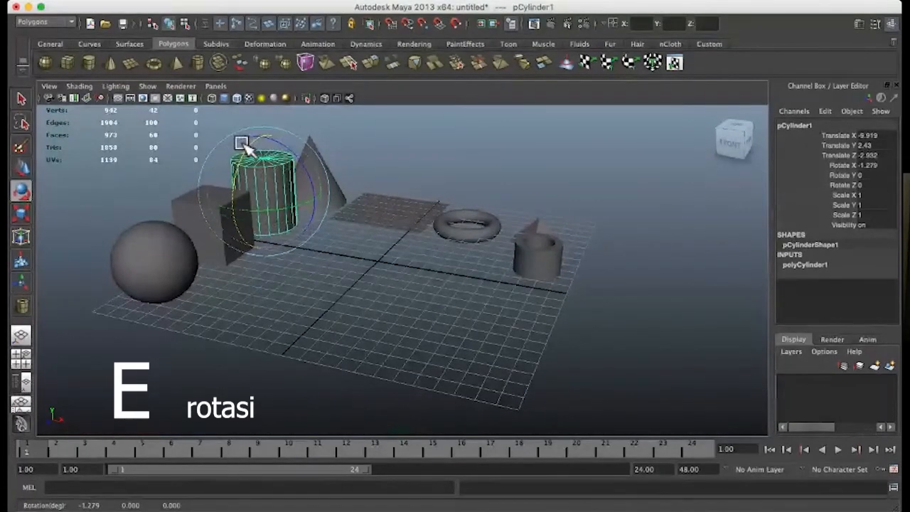
key("ctrl+z")
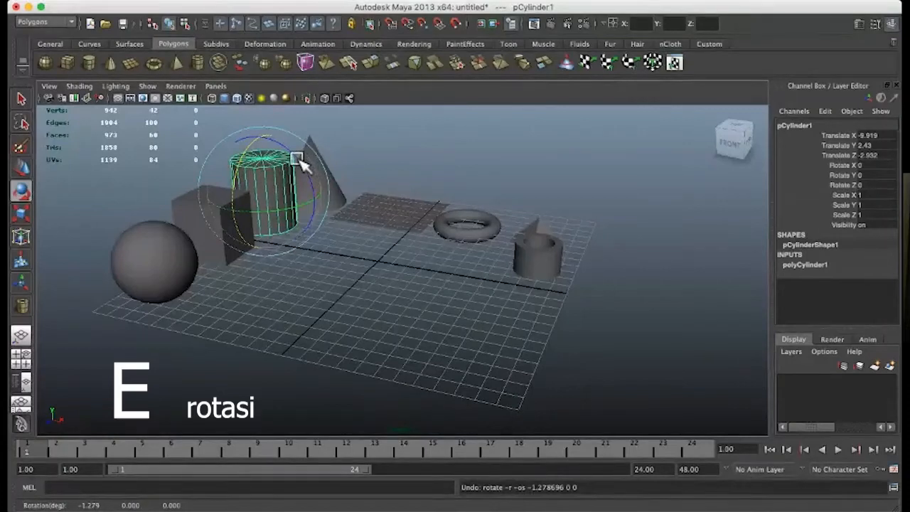
- Tilt the cylinder about its Z axis to about -76 degrees, turn it back near upright, and undo the remaining rotation
left_click_drag(299, 162, 304, 170)
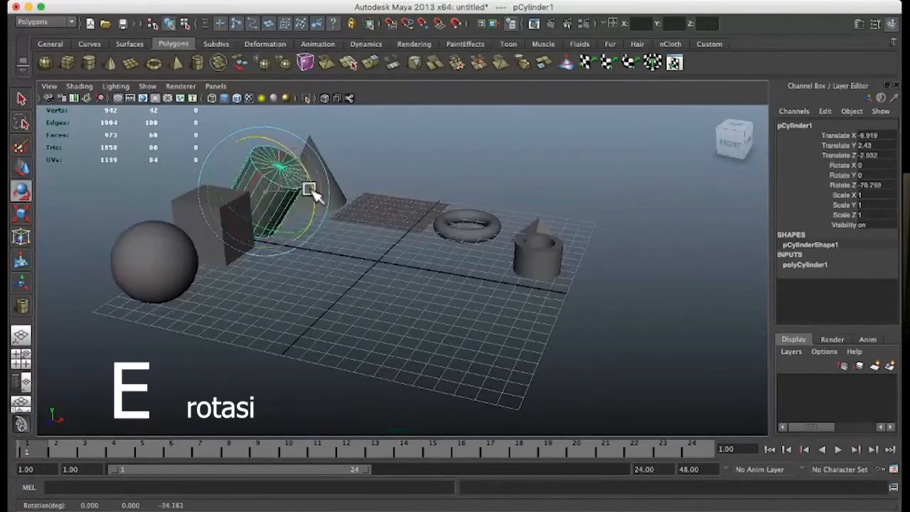
left_click_drag(279, 144, 302, 203)
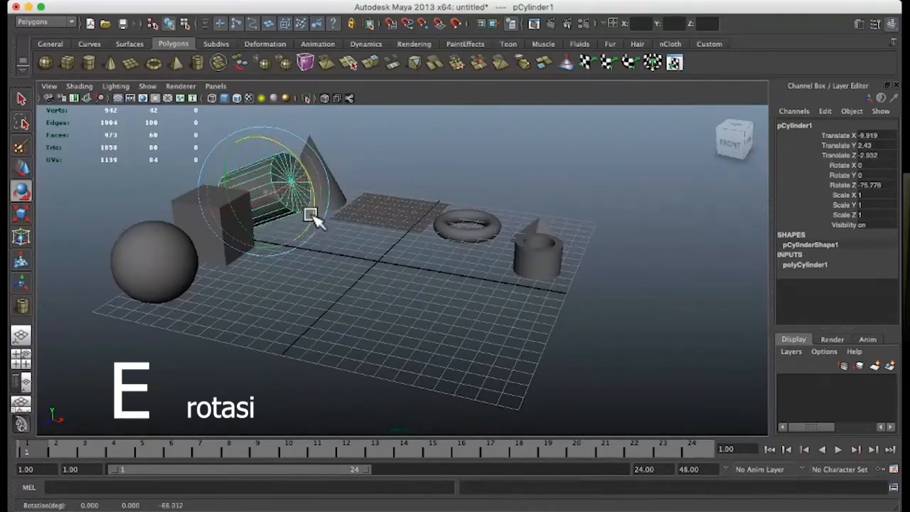
left_click_drag(313, 219, 300, 174)
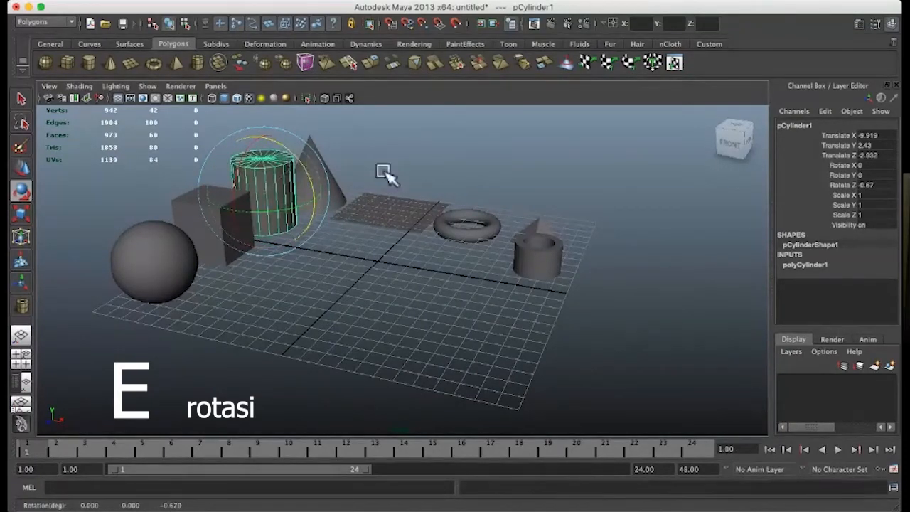
key("ctrl+z")
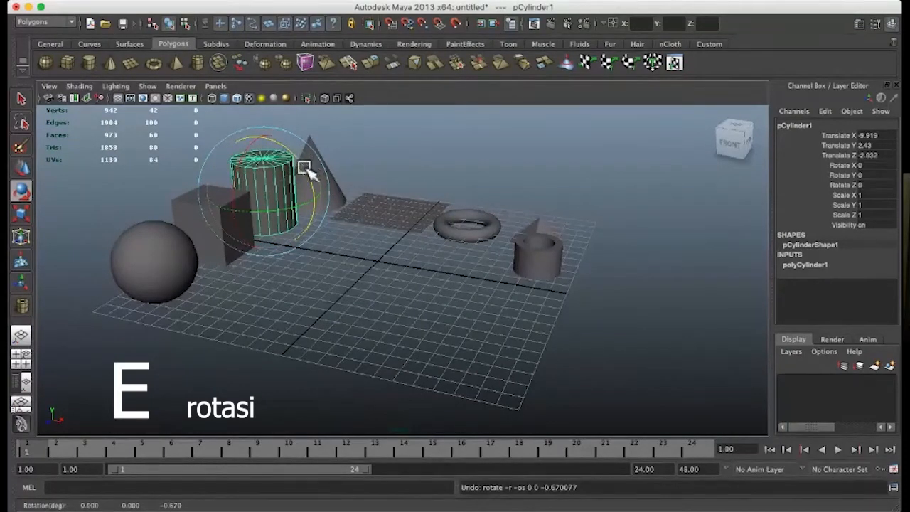
- Rotate the cylinder about its Y axis to about 8.7 degrees, undo that rotation, and clear the selection
mouse_move(264, 212)
left_mouse_down()
mouse_move(291, 203)
mouse_move(234, 213)
mouse_move(317, 204)
mouse_move(229, 218)
mouse_move(284, 209)
mouse_move(272, 212)
left_mouse_up()
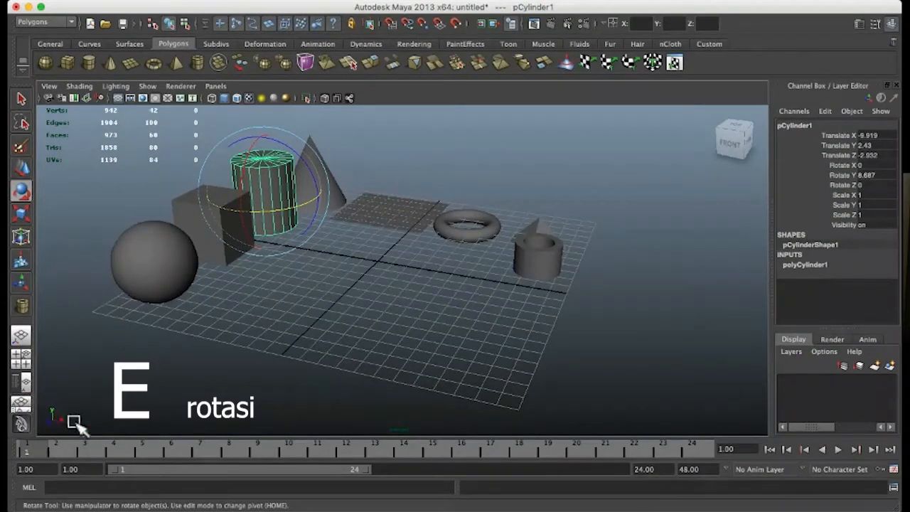
key("z")
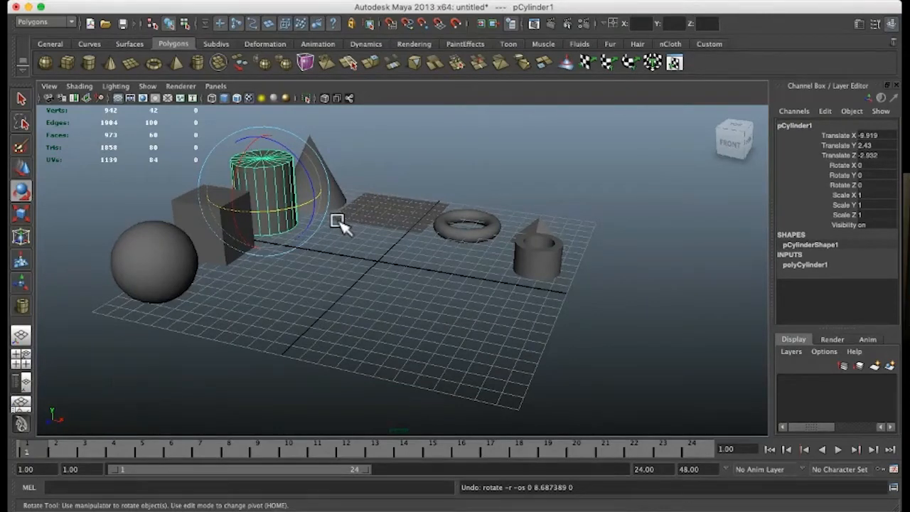
left_click(359, 175)
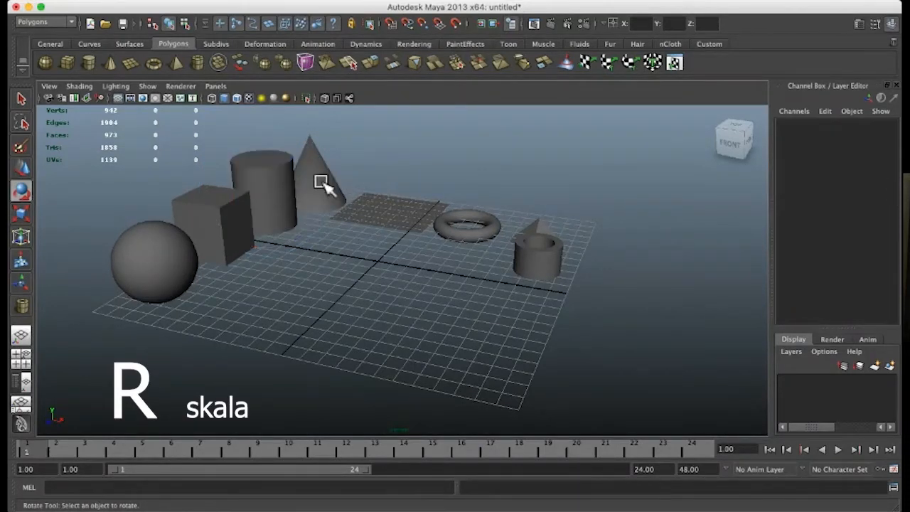
- Activate the Scale tool and shrink the cube along Y to a Scale Y of 0.947
left_click(319, 183)
key("r")
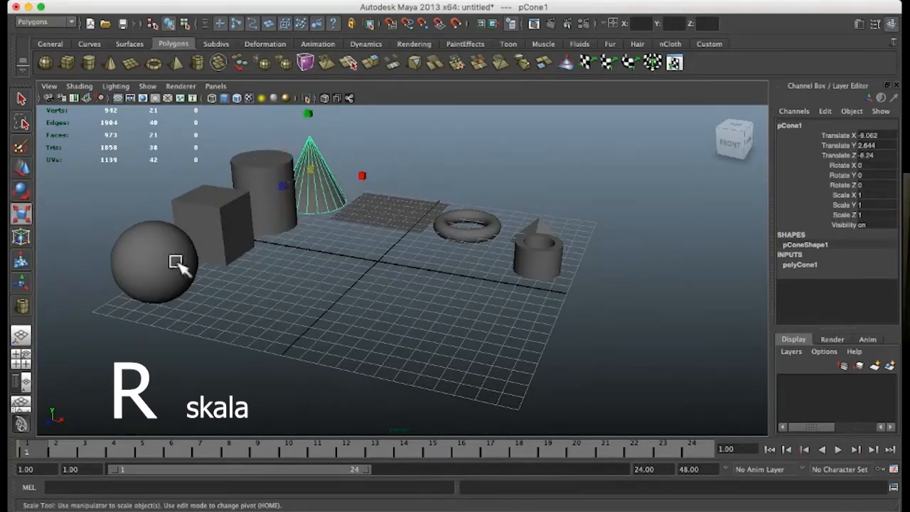
left_click(221, 237)
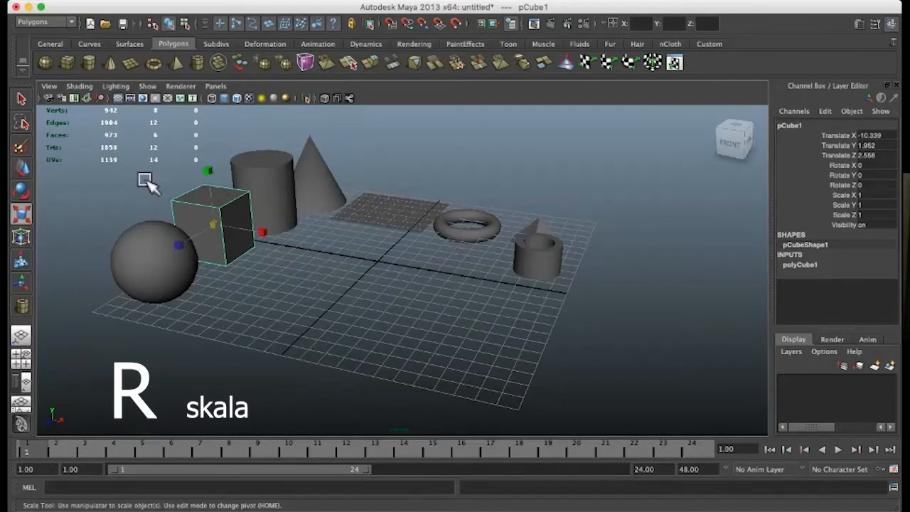
mouse_move(207, 171)
left_mouse_down()
mouse_move(204, 91)
mouse_move(201, 182)
left_mouse_up()
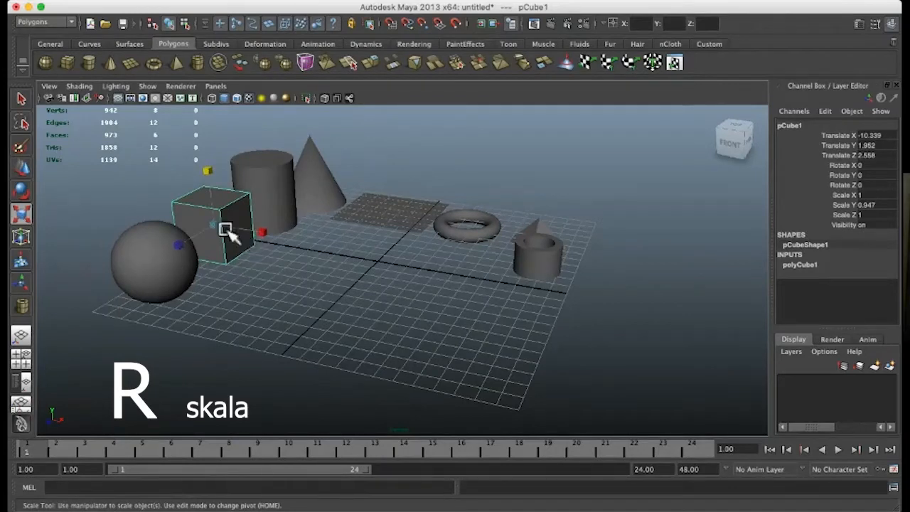
- Scale the cube to 1.852 in X and 1.889 in Z, and move it along X to a Translate X of -3.594
key("f")
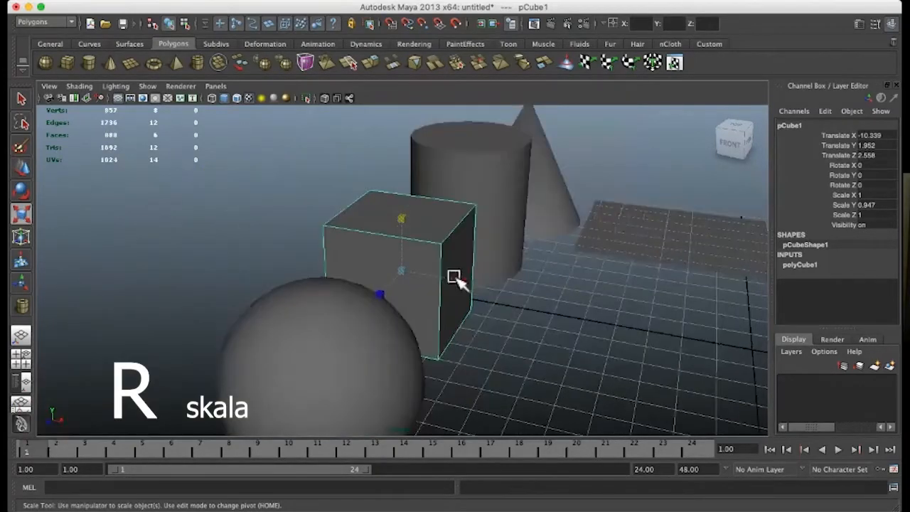
left_click_drag(453, 278, 384, 342)
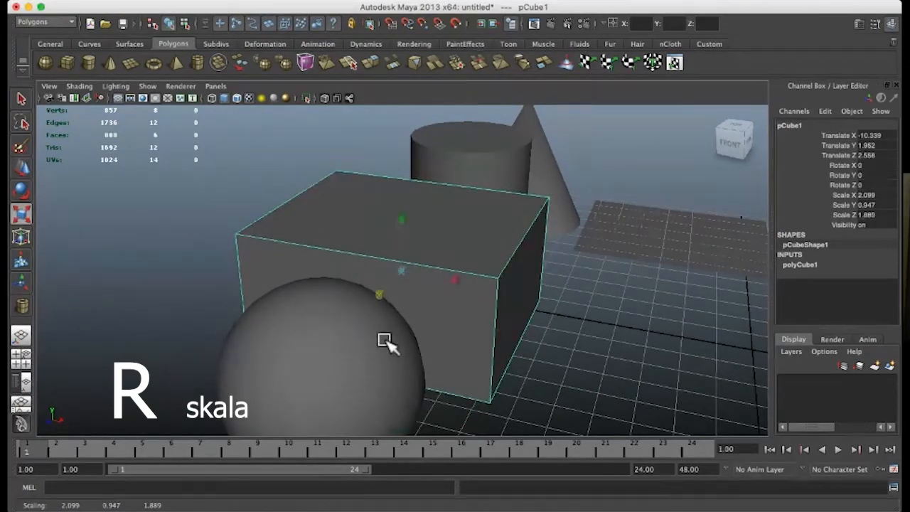
left_click_drag(455, 284, 681, 341)
key("w")
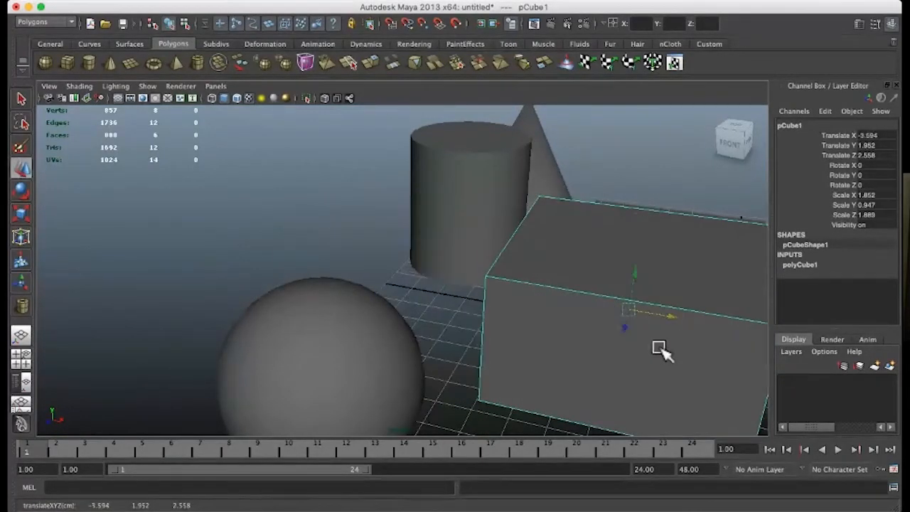
- Scale the cube uniformly on all axes to about 1.933 in X, 0.988 in Y and 1.972 in Z
scroll(661, 352, "up", 2)
scroll(655, 351, "down", 5)
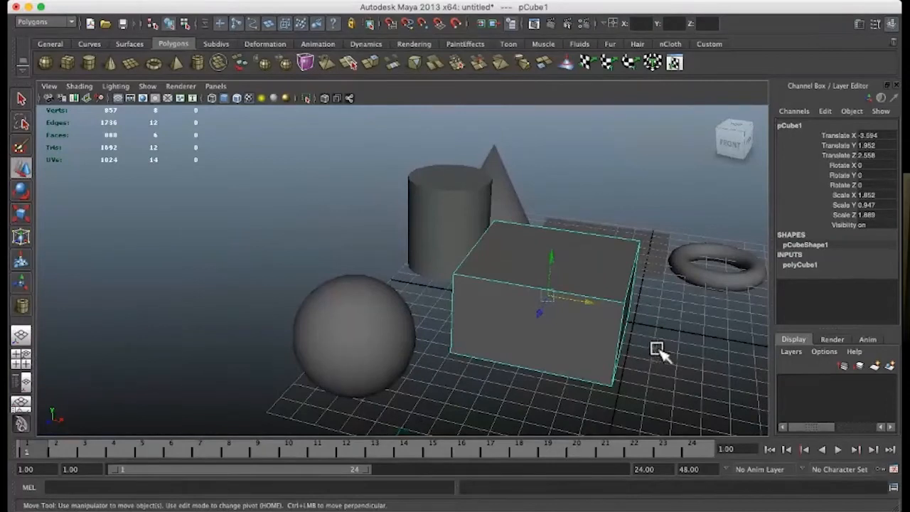
left_click_drag(656, 350, 464, 338, "alt")
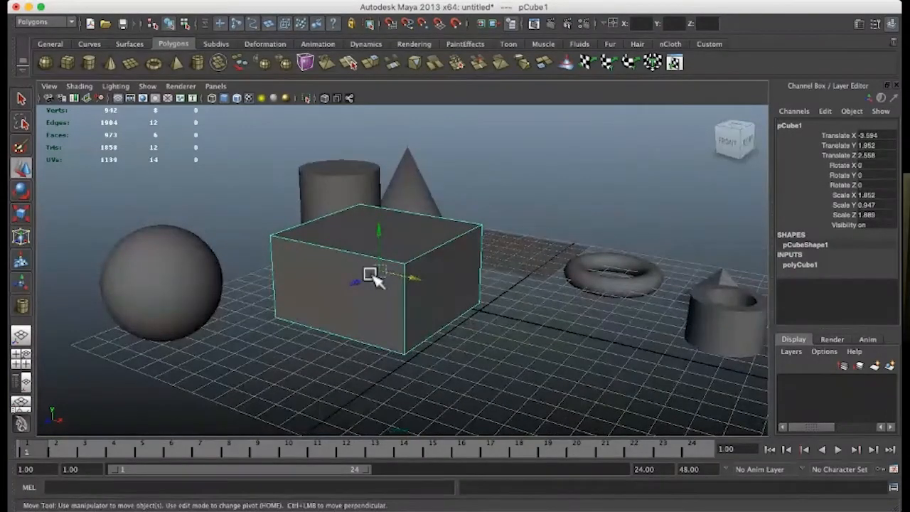
key("r")
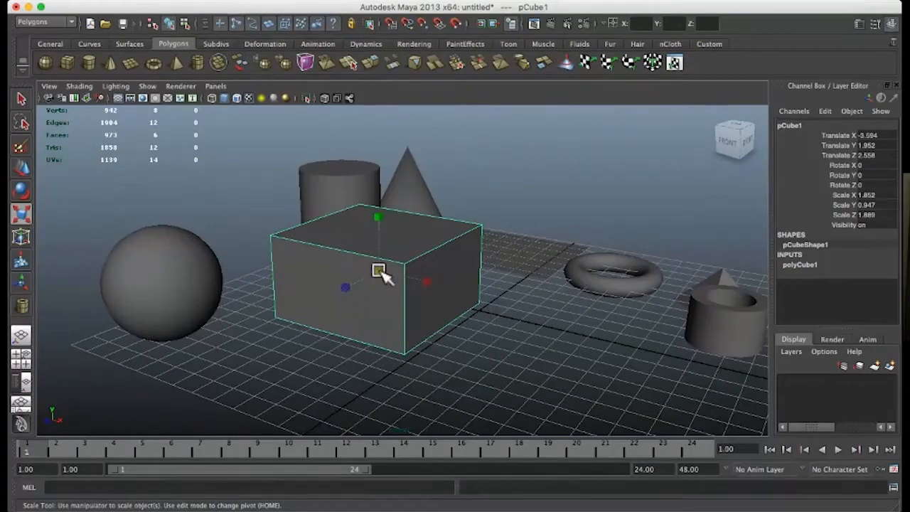
left_click_drag(382, 273, 384, 299)
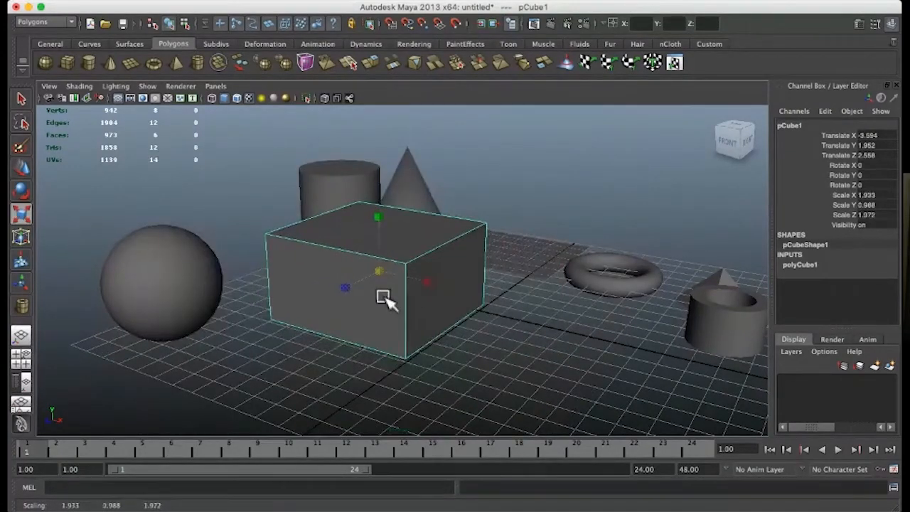
- Enlarge the sphere uniformly to a scale of 1.203 and move it along X to a Translate X of -9.013
left_click(131, 273)
left_click_drag(165, 284, 185, 297)
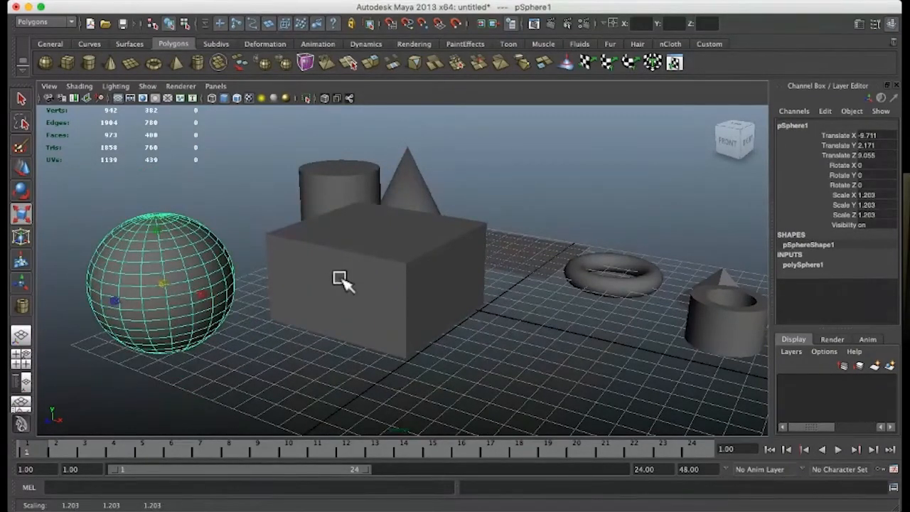
key("w")
left_click_drag(201, 294, 178, 302)
- Rotate the sphere about its Y axis to 0.764 degrees and enlarge it slightly more on all axes
key("e")
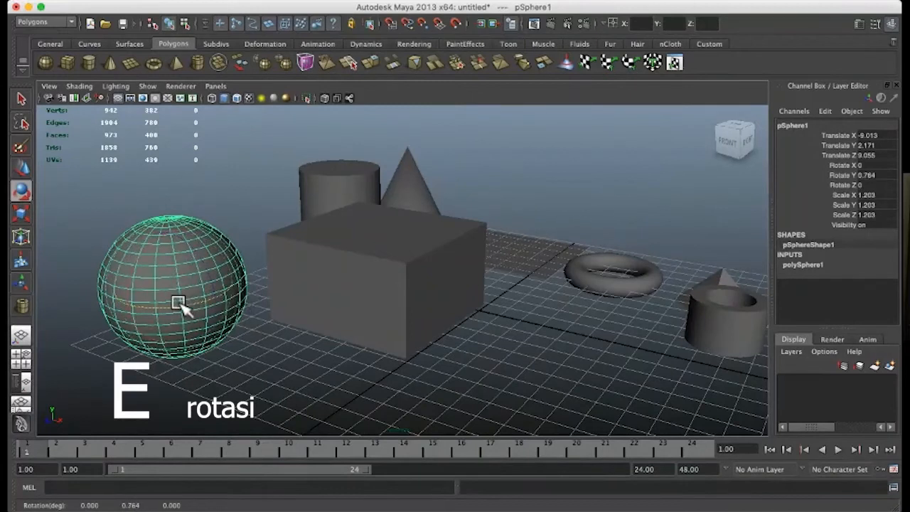
key("r")
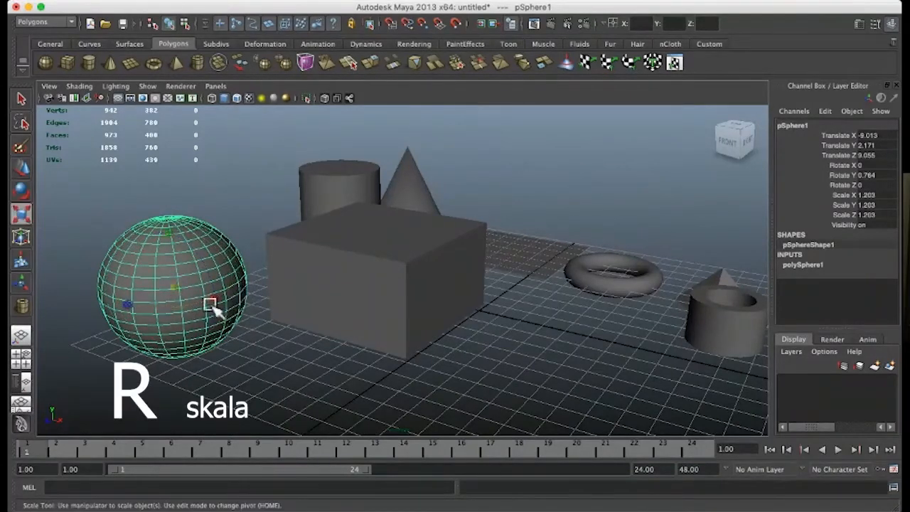
left_click_drag(173, 285, 184, 345)
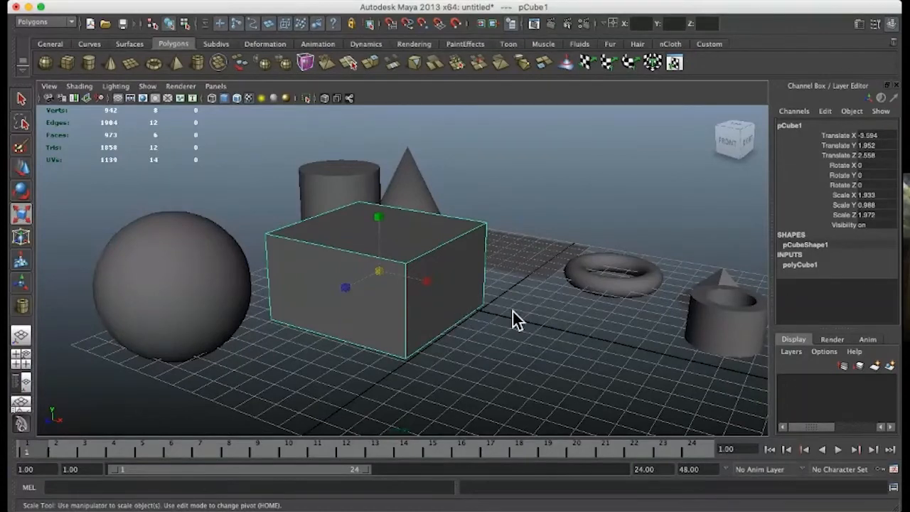
- Switch from the single perspective view to the four-view layout
mouse_move(513, 311)
left_mouse_down("alt")
mouse_move(490, 319)
mouse_move(539, 295)
mouse_move(448, 270)
mouse_move(507, 328)
mouse_move(567, 306)
mouse_move(263, 301)
mouse_move(321, 260)
mouse_move(458, 315)
mouse_move(528, 310)
left_mouse_up("alt")
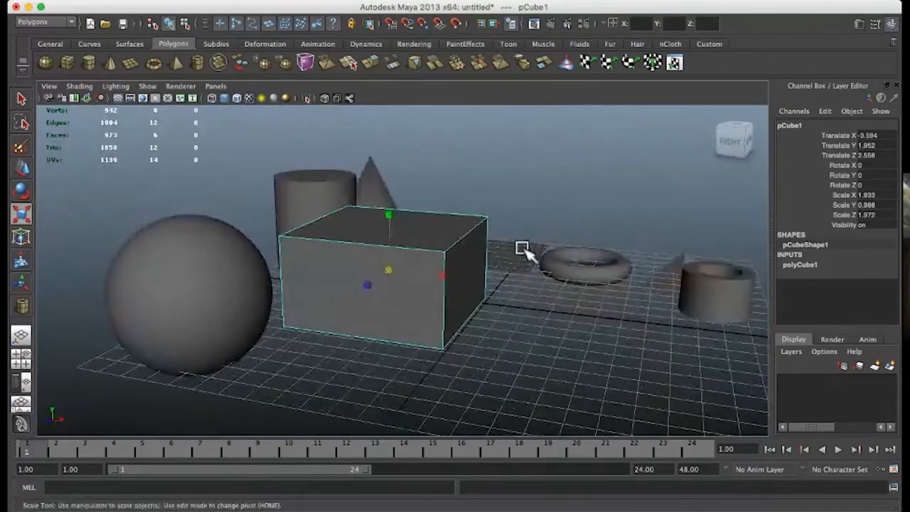
middle_click_drag(522, 248, 436, 221, "alt")
left_click_drag(510, 372, 434, 376, "alt")
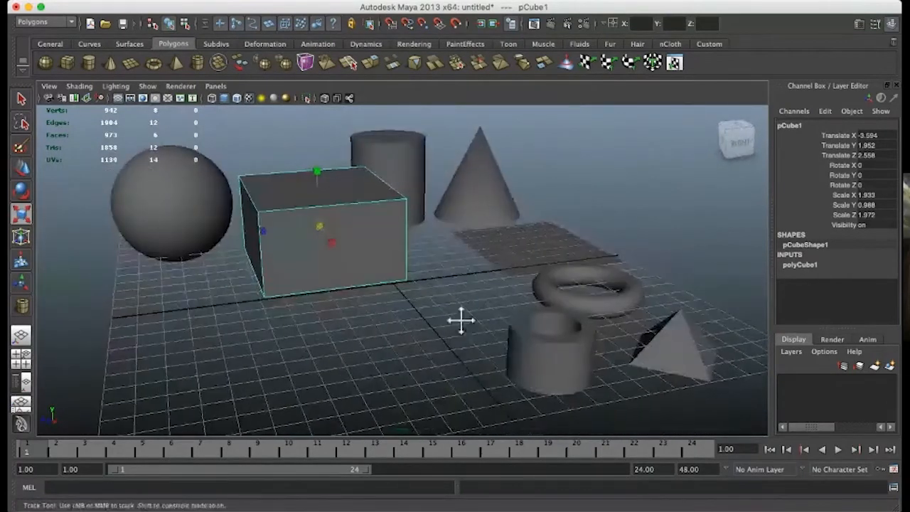
middle_click_drag(461, 320, 473, 337, "alt")
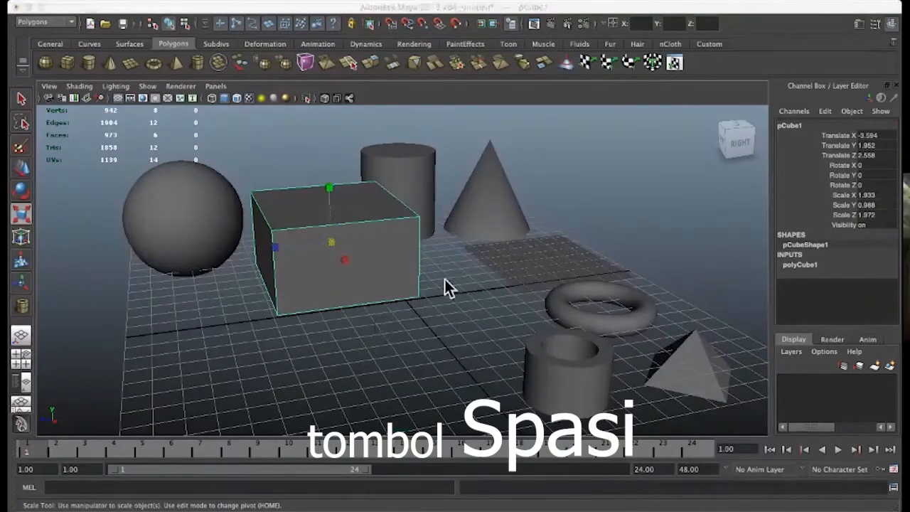
key("space")
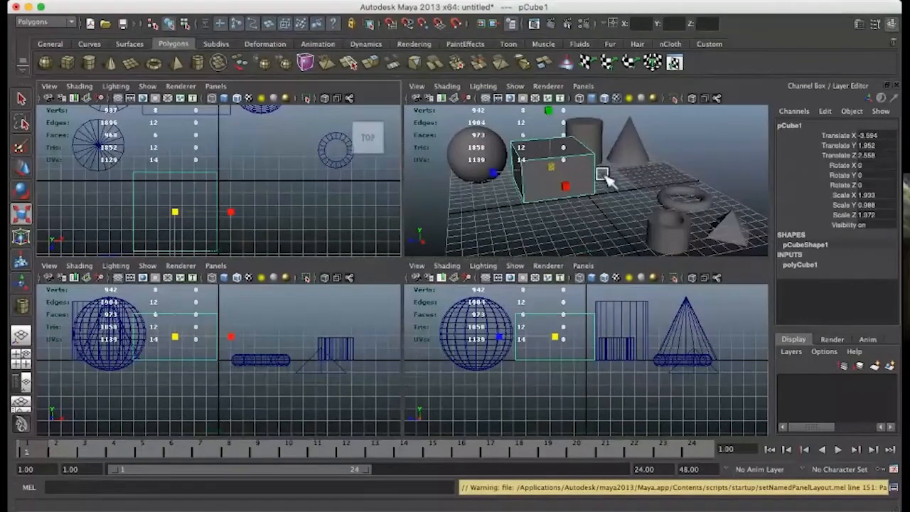
- Orbit the perspective view and try orbiting the top, front and right views to compare how they navigate
left_click_drag(603, 179, 564, 197, "alt")
left_click(590, 366, "alt")
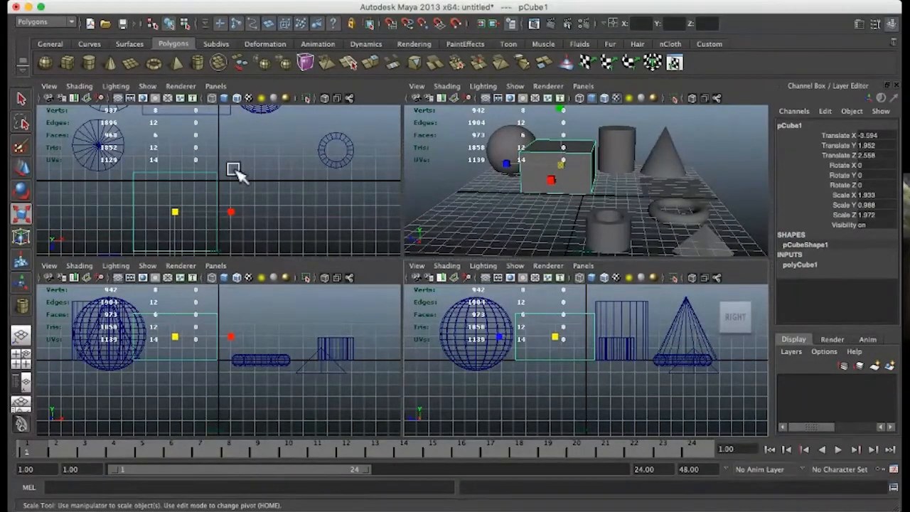
middle_click_drag(234, 169, 233, 181, "alt")
left_click_drag(235, 181, 232, 179, "alt")
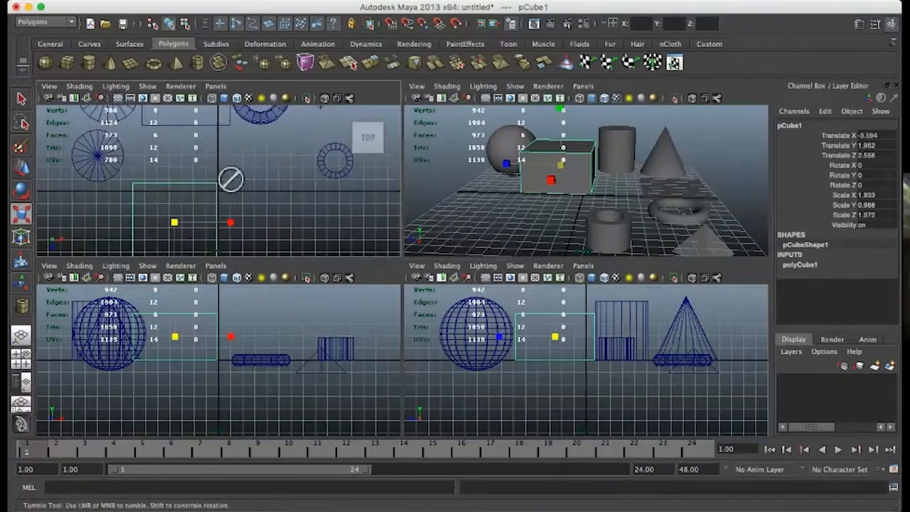
key("r")
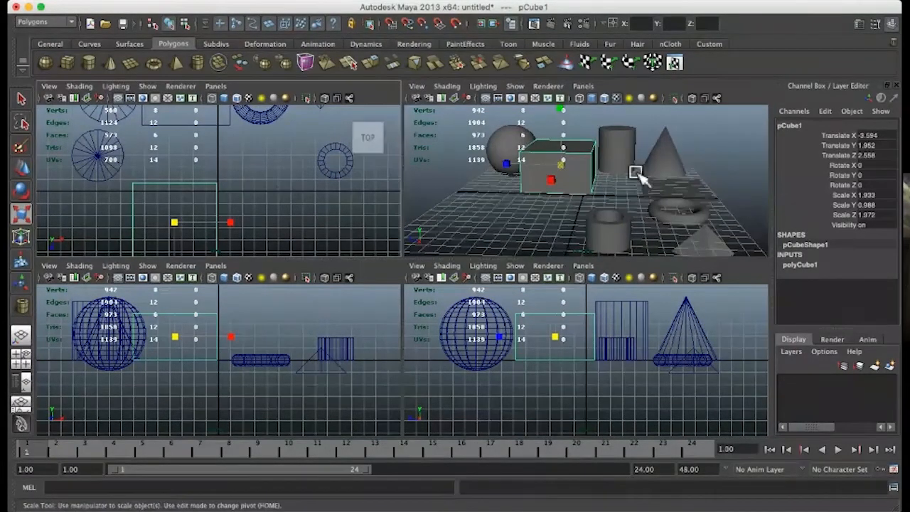
left_click_drag(646, 172, 566, 199, "alt")
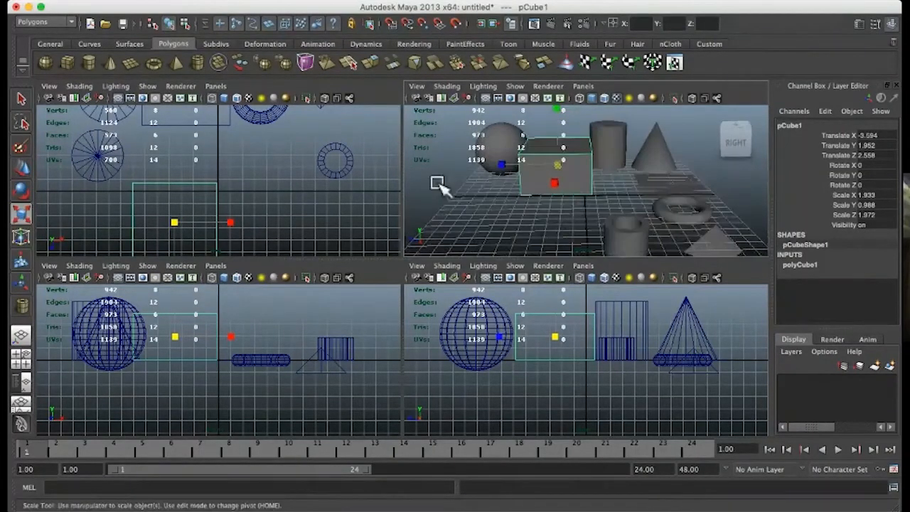
left_click(215, 182)
left_click_drag(216, 183, 242, 183, "alt")
left_click_drag(261, 347, 268, 335, "alt")
left_click(559, 386, "alt")
key("r")
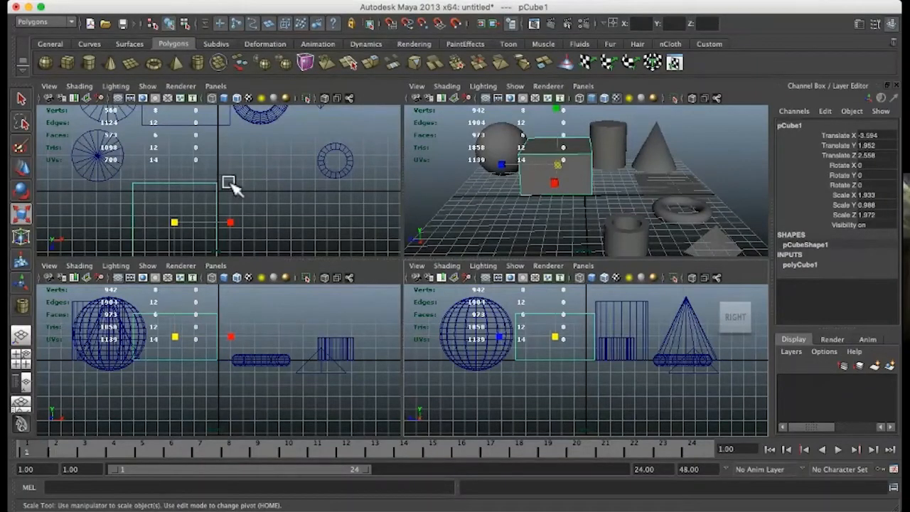
- Pan the top, front and right views to centre the objects in each one
middle_click(246, 159)
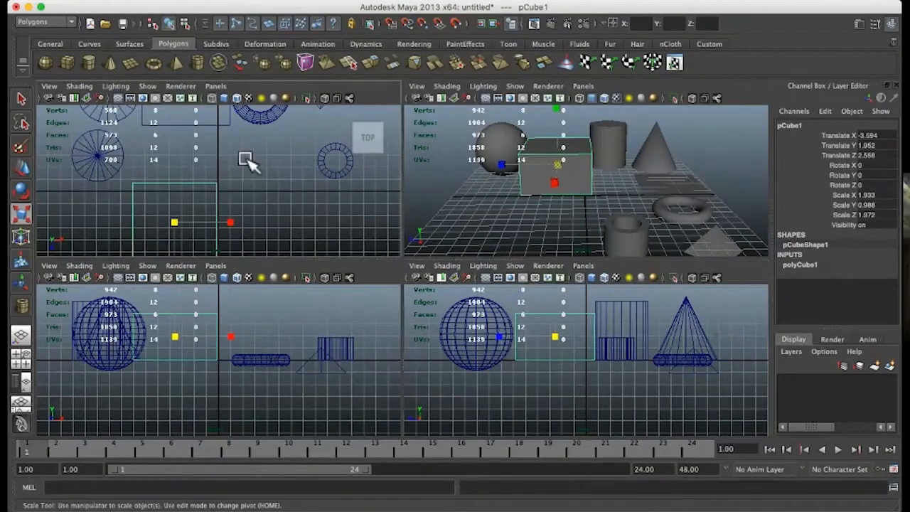
middle_click_drag(245, 159, 244, 203, "alt")
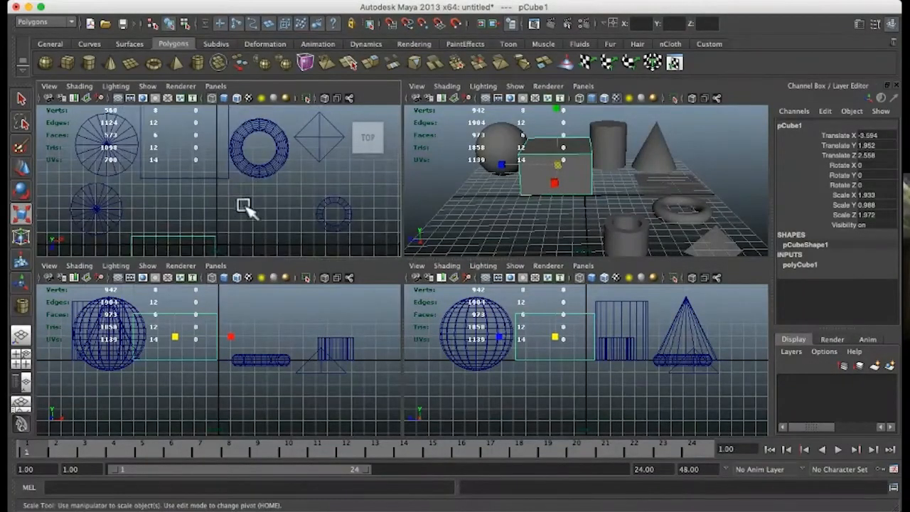
middle_click_drag(235, 171, 211, 152, "alt")
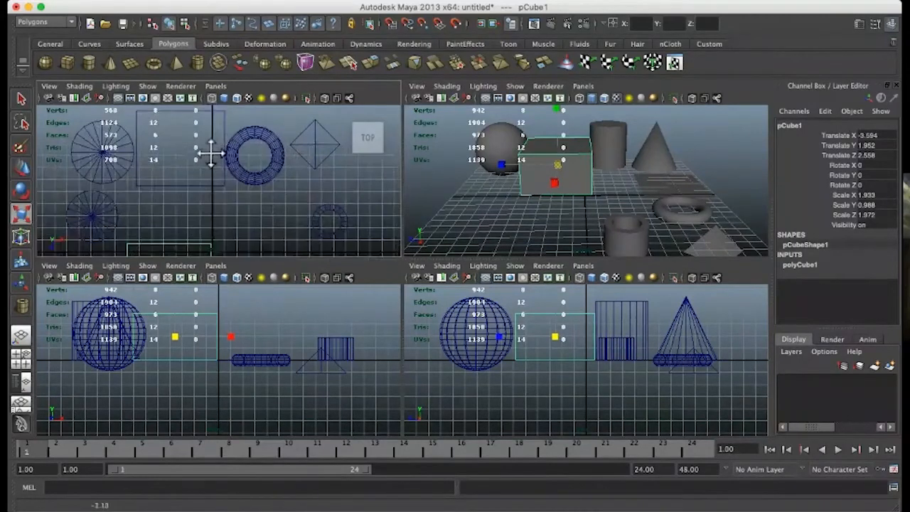
middle_click_drag(250, 334, 219, 387, "alt")
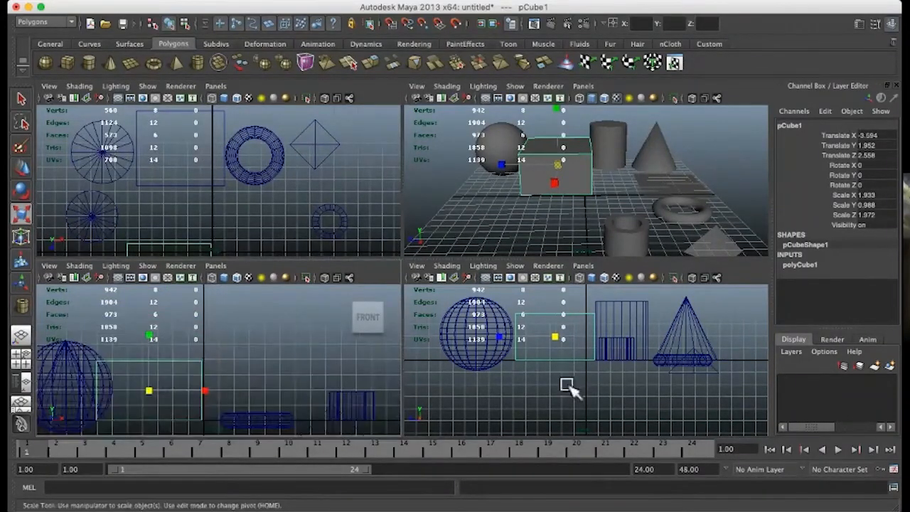
middle_click_drag(659, 356, 662, 399, "alt")
key("r")
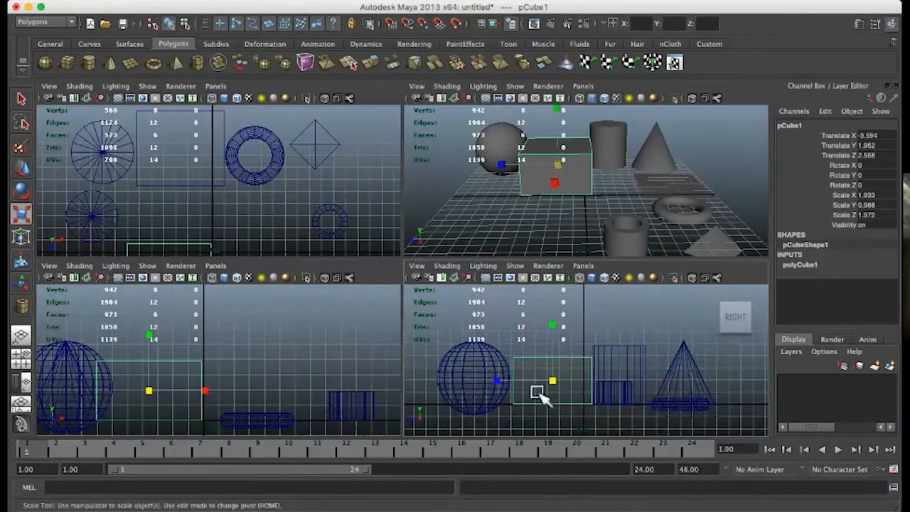
- Select the sphere, then the cone, and move the cone along X to a Translate X of 1.433
left_click(468, 372)
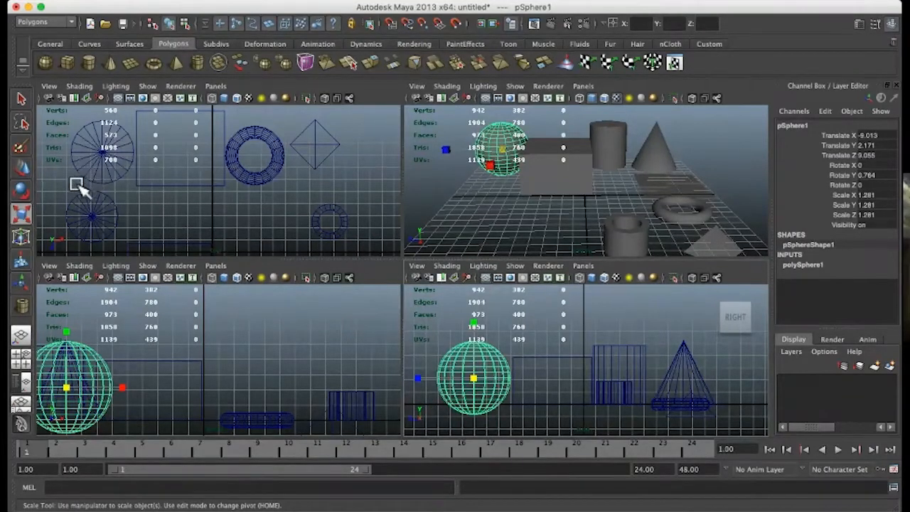
left_click(101, 172)
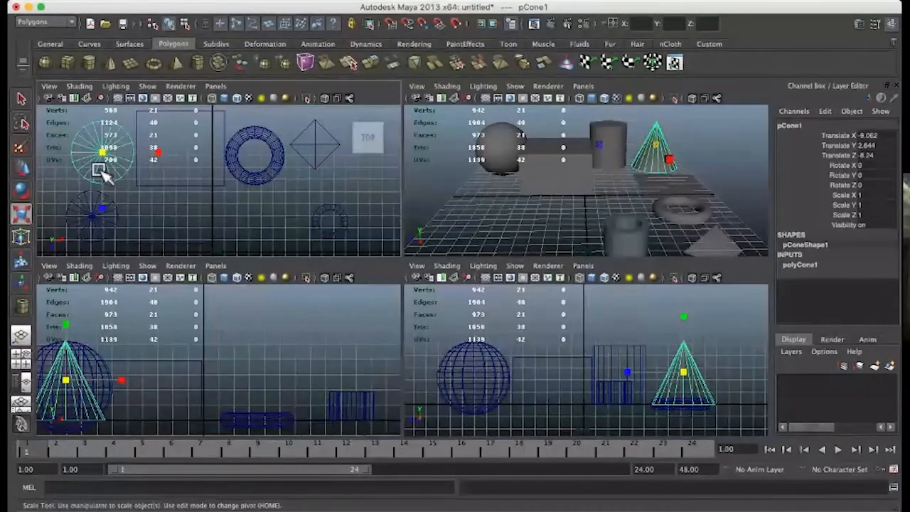
key("w")
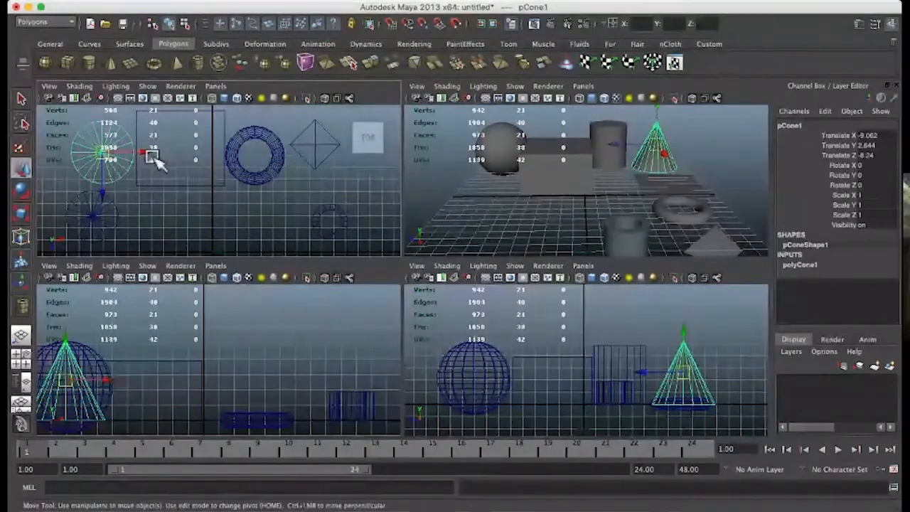
left_click_drag(147, 155, 192, 198)
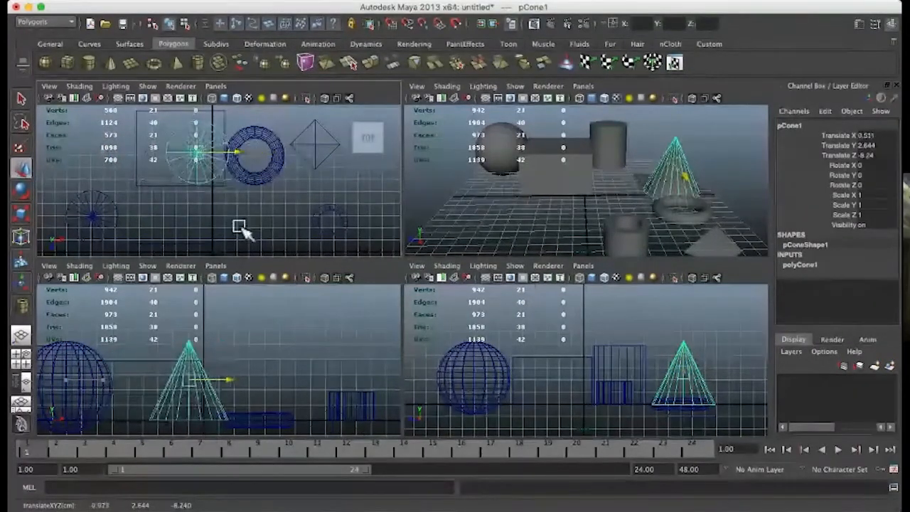
left_click_drag(218, 152, 263, 157)
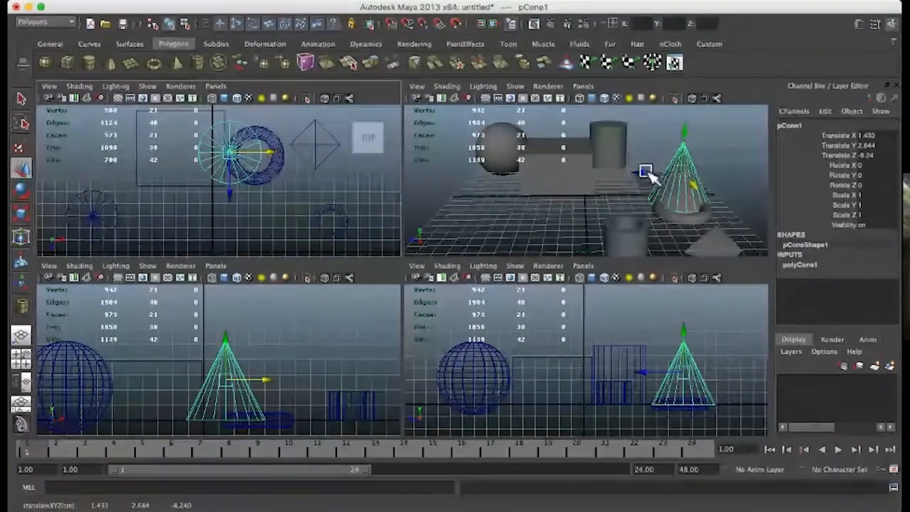
- Move the cone along Z in the perspective and top views to a Translate Z of -6.009
left_click_drag(648, 173, 590, 198)
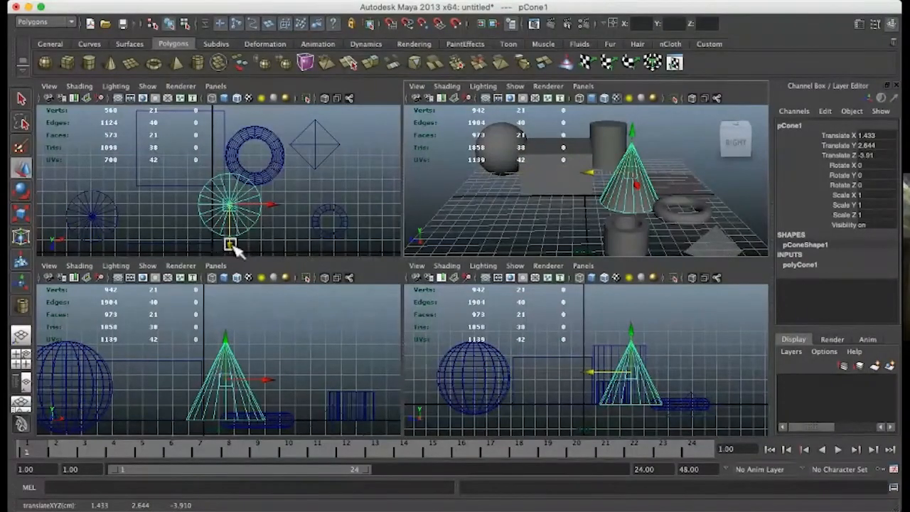
left_click_drag(230, 245, 229, 160)
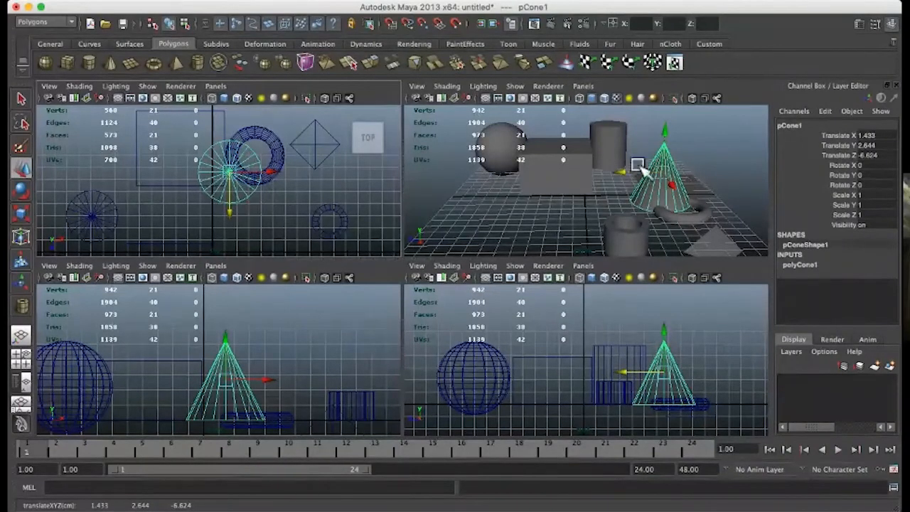
left_click_drag(595, 173, 543, 207, "alt")
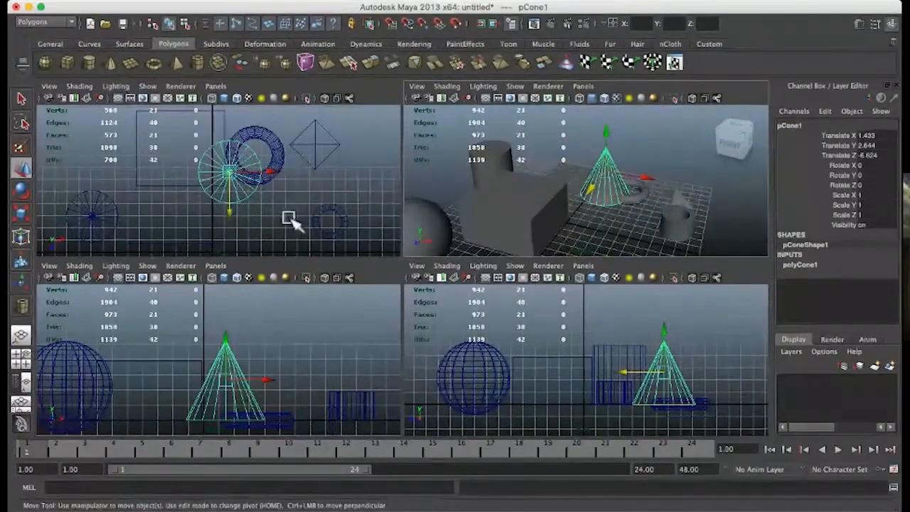
left_click(199, 229, "alt")
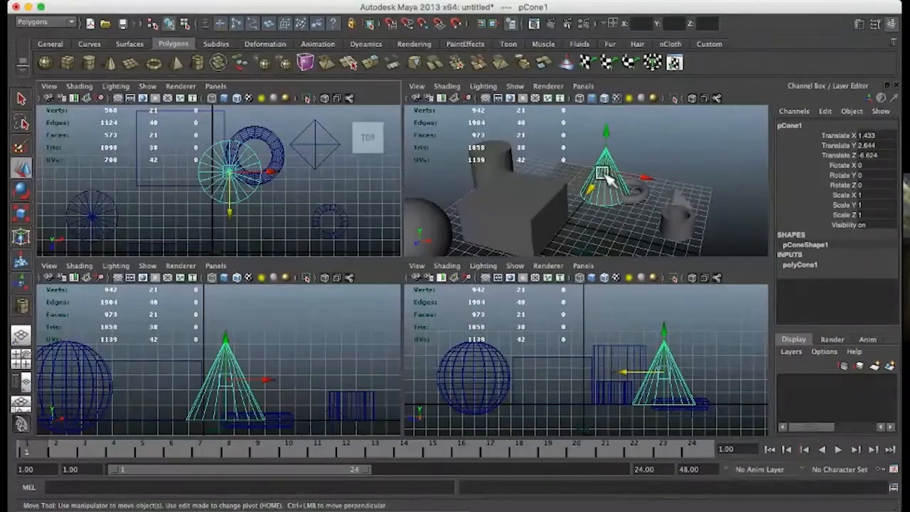
left_click_drag(595, 200, 576, 214, "alt")
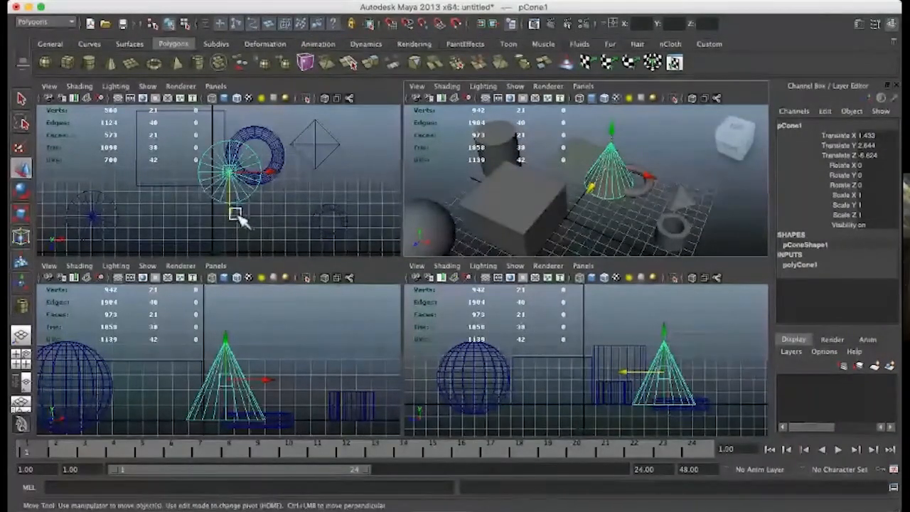
mouse_move(235, 215)
left_mouse_down()
mouse_move(221, 243)
mouse_move(224, 189)
mouse_move(226, 220)
left_mouse_up()
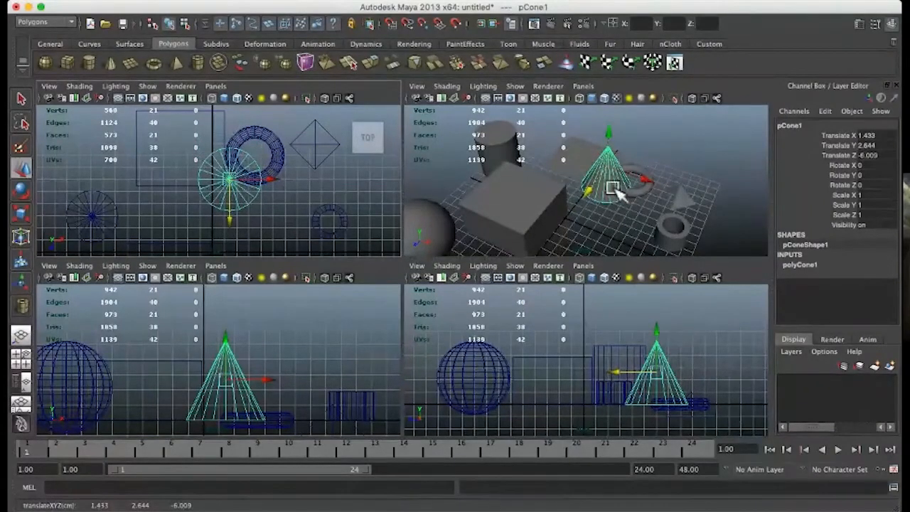
- Select the cube in the perspective view and move it along X to a Translate X of -12.82
left_click_drag(615, 191, 656, 175, "alt")
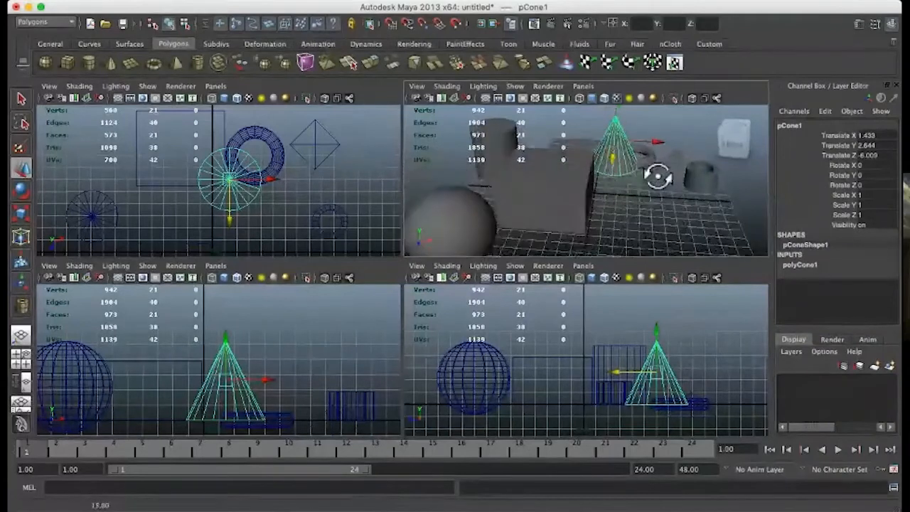
left_click(539, 175)
left_click_drag(593, 189, 488, 179)
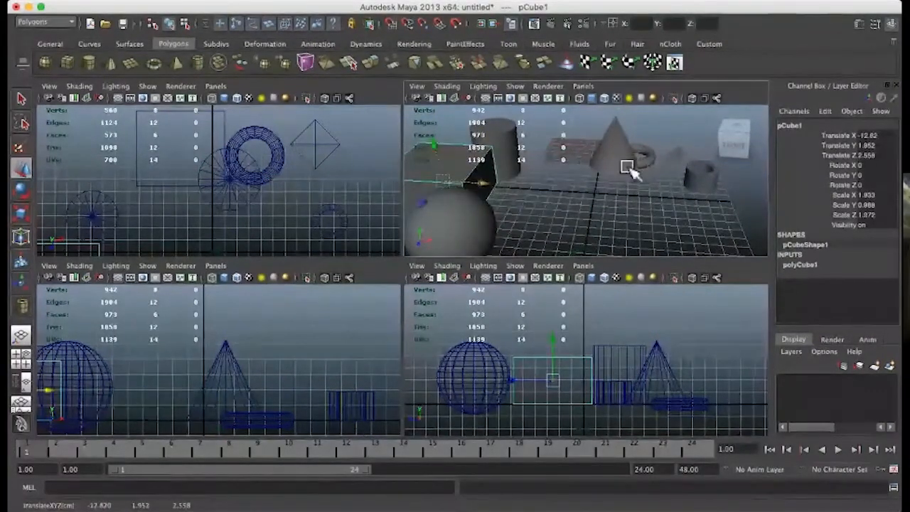
- Reselect the cone and move it to a Translate X of -0.462 and a Translate Z of -2.579
left_click(628, 167)
left_click_drag(653, 142, 634, 144)
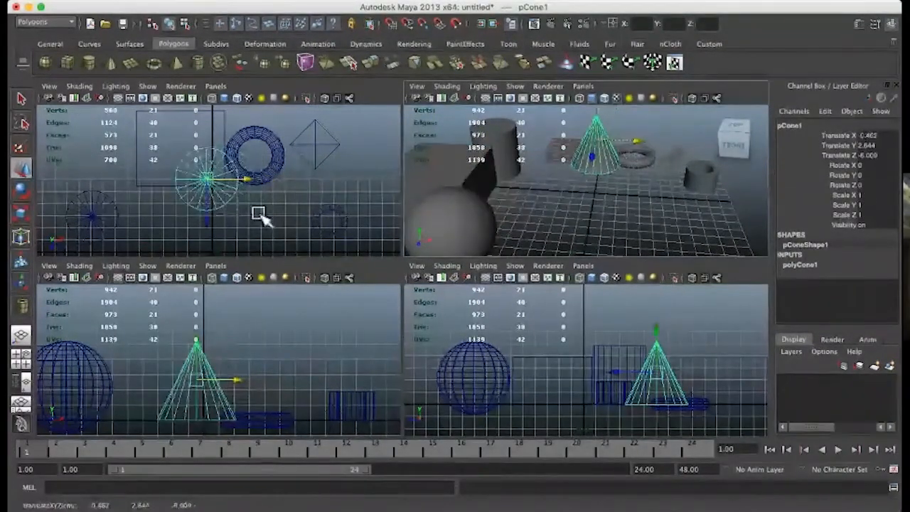
left_click_drag(205, 214, 206, 254)
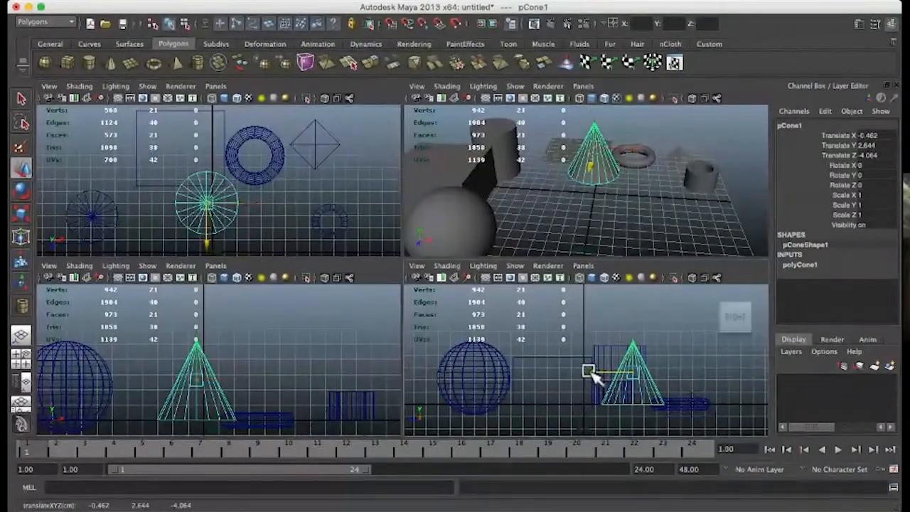
left_click_drag(593, 375, 573, 413)
- Box-select the overlapping objects in the right view, then select only the cone again
left_click_drag(552, 361, 629, 384)
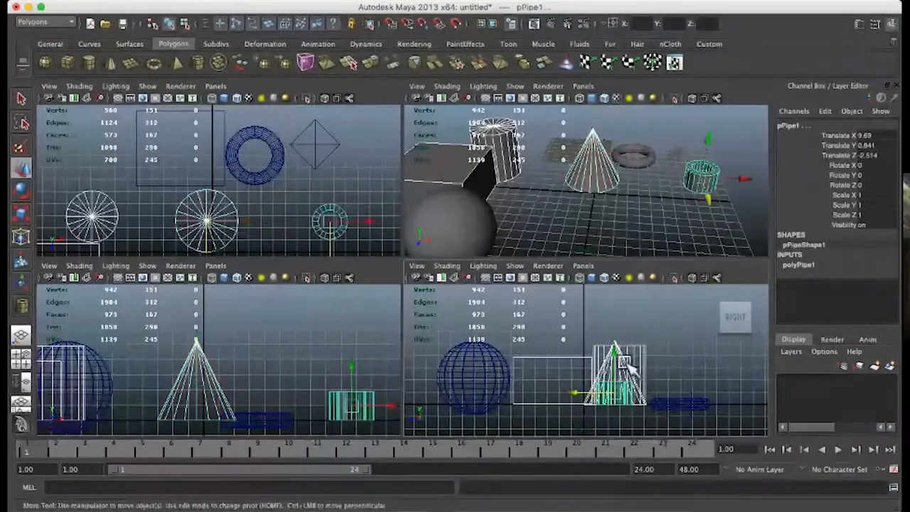
left_click(626, 337)
left_click(617, 355)
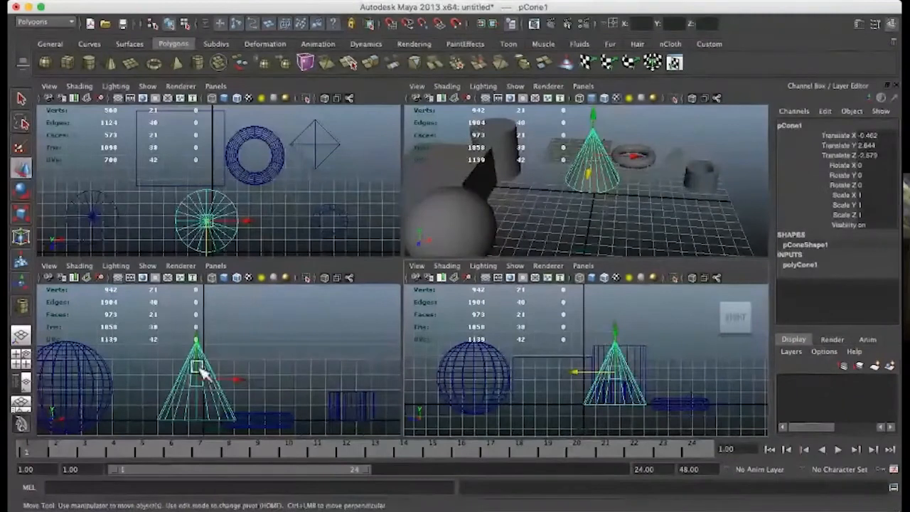
- Try moving the cone along Y, then move it along Z in the top view to a Translate Z of -6.355
left_click_drag(196, 364, 226, 364)
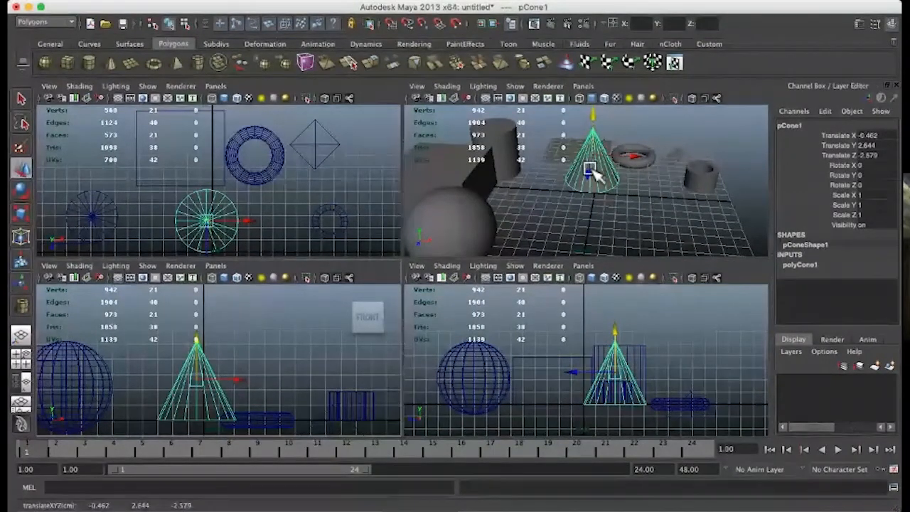
left_click_drag(595, 174, 605, 152)
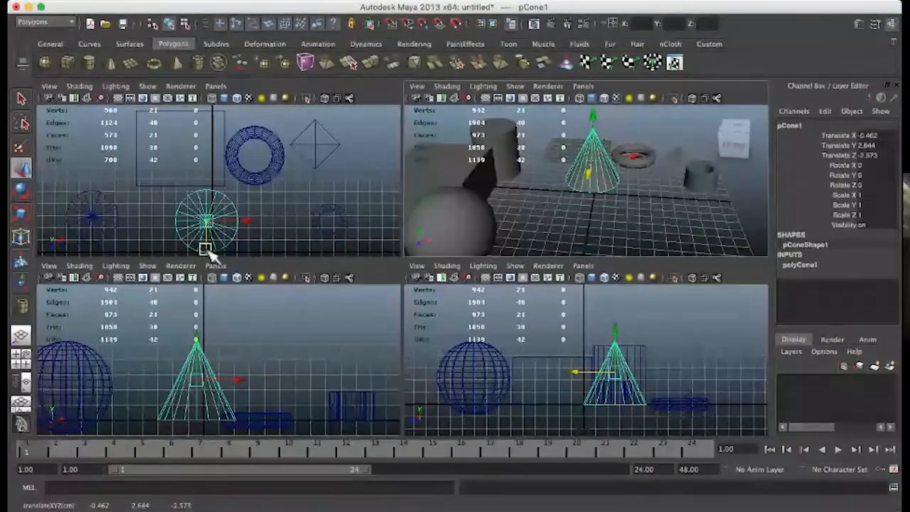
scroll(239, 242, "down", 2)
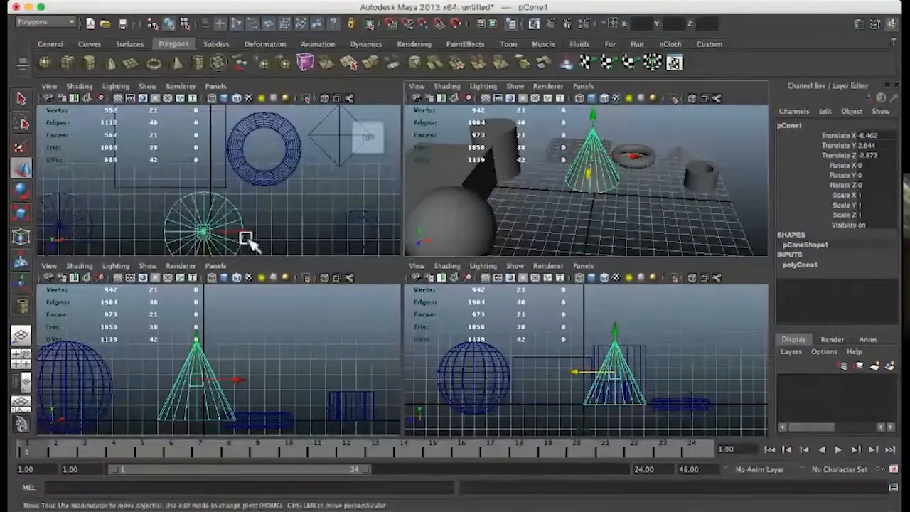
left_click_drag(209, 254, 213, 219)
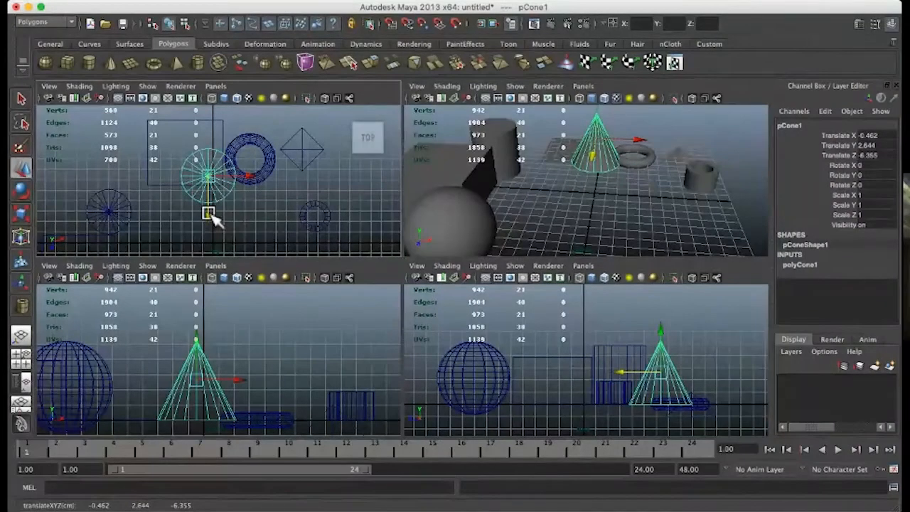
- Move the cone using the top and perspective views to a Translate X of 0.33 and a Translate Z of -1.274
left_click_drag(209, 215, 208, 255)
left_click_drag(638, 163, 650, 166)
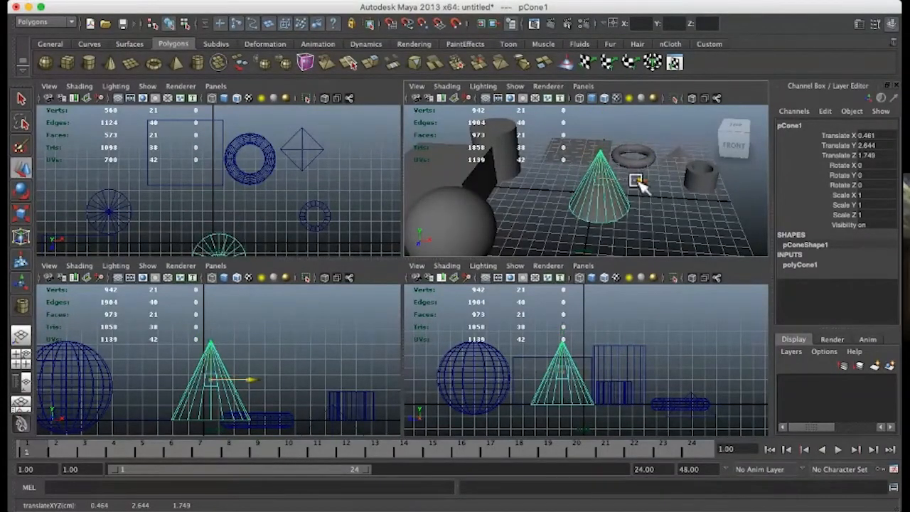
left_click_drag(635, 179, 603, 186)
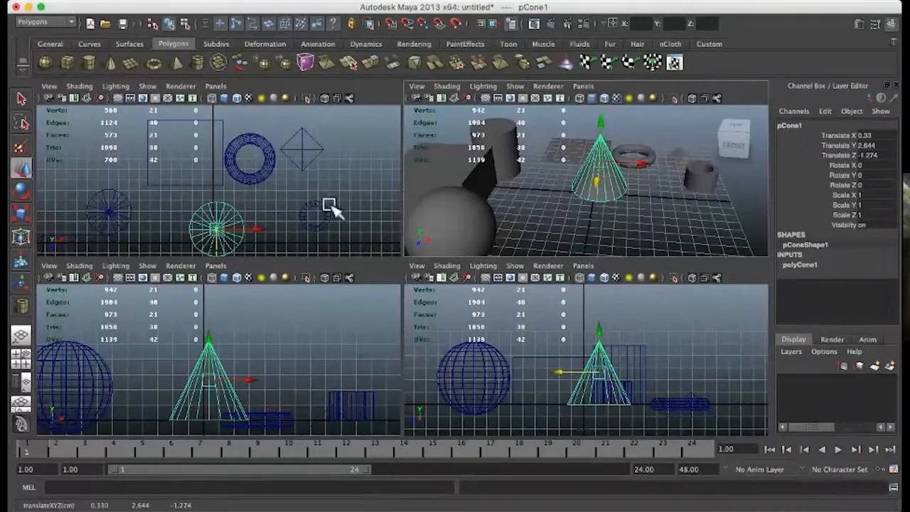
- Maximize the top, front and perspective views in turn, restoring the four-view layout between them, and orbit around the cone in perspective
left_click(238, 216)
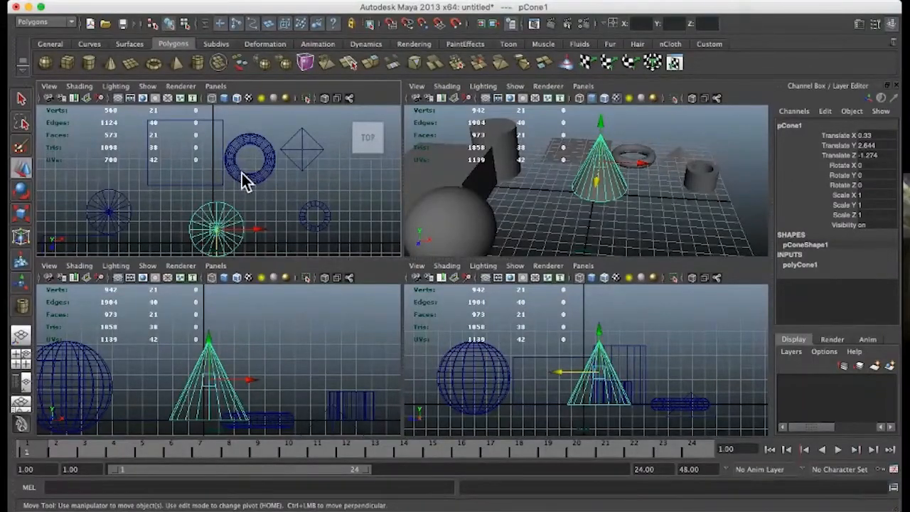
key("space")
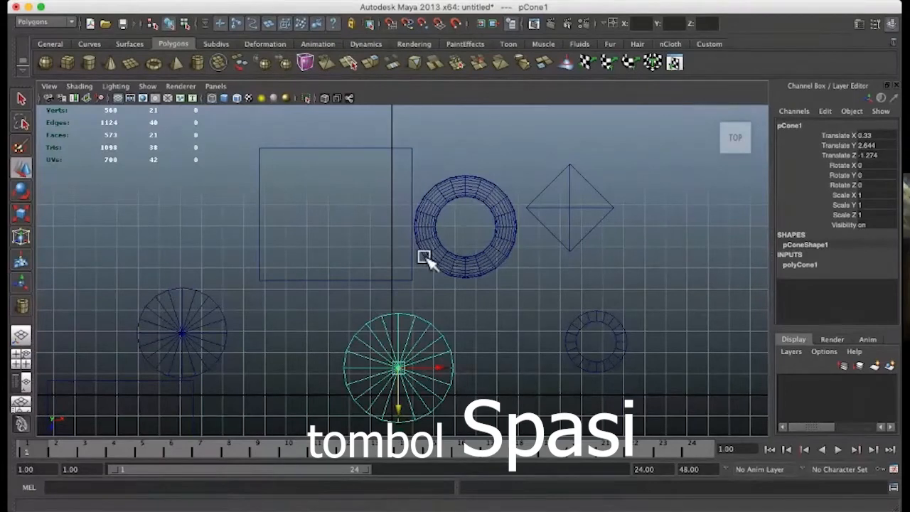
key("space")
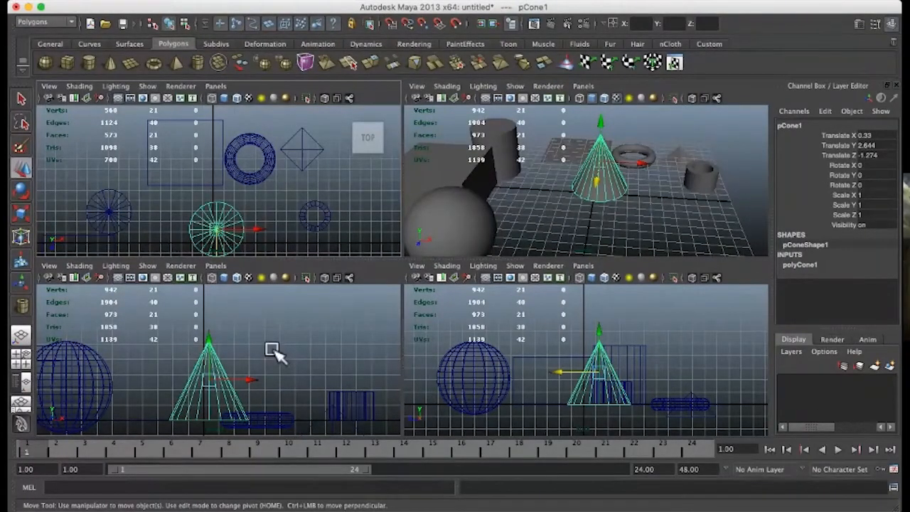
key("space")
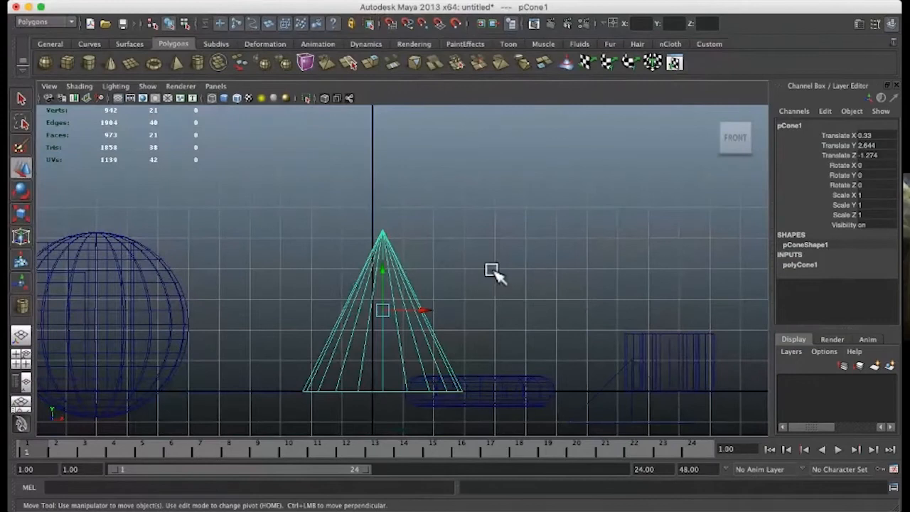
key("space")
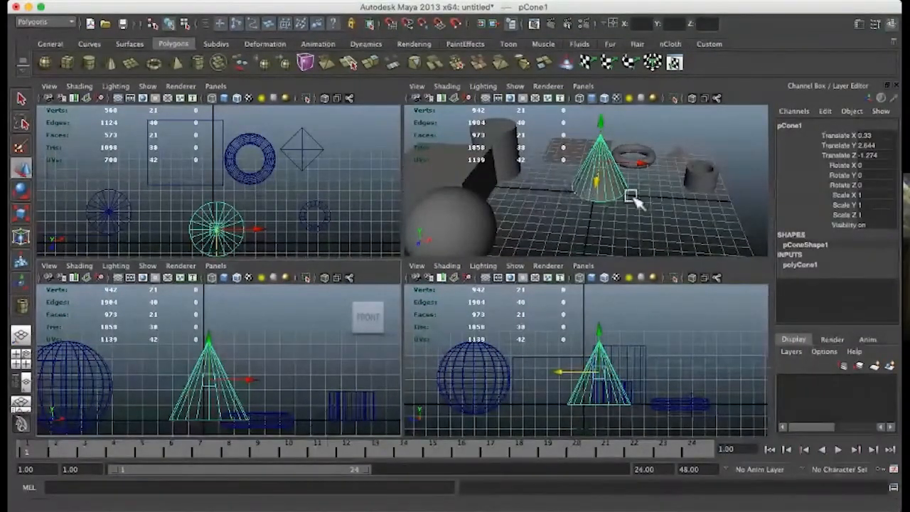
key("space")
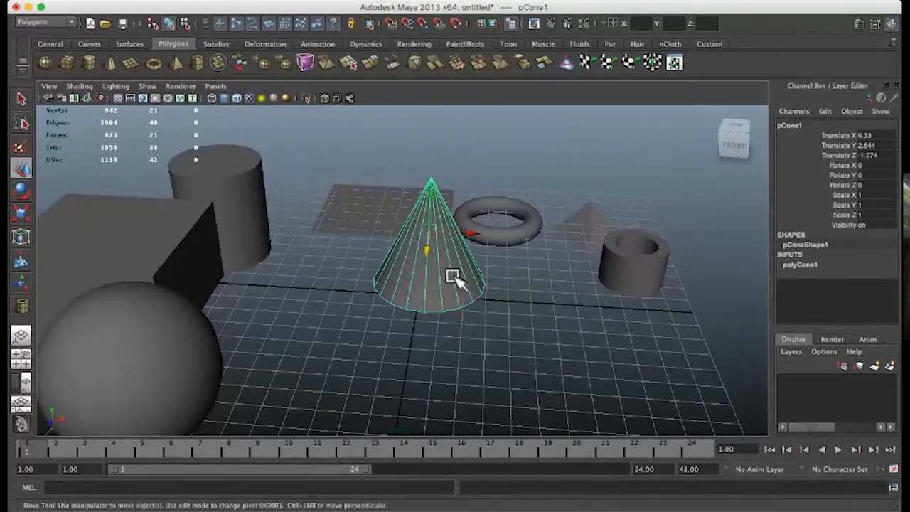
left_click_drag(471, 305, 432, 305, "alt")
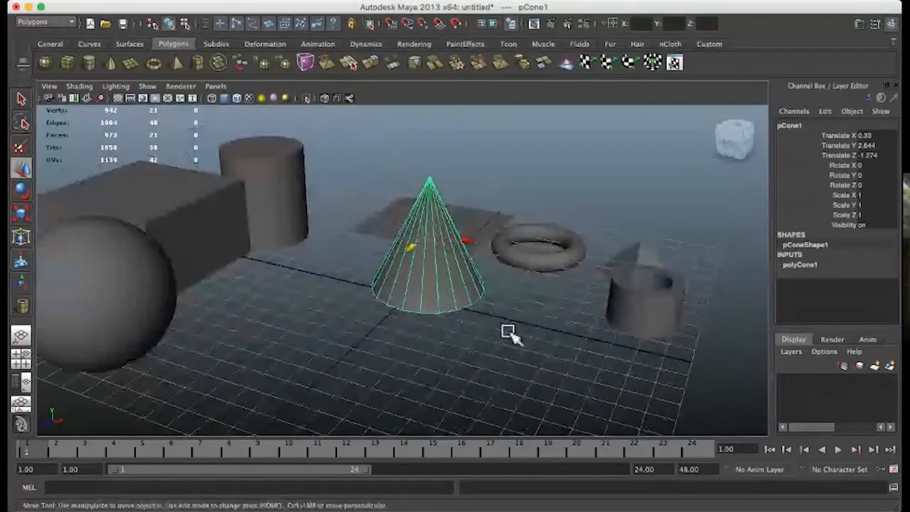